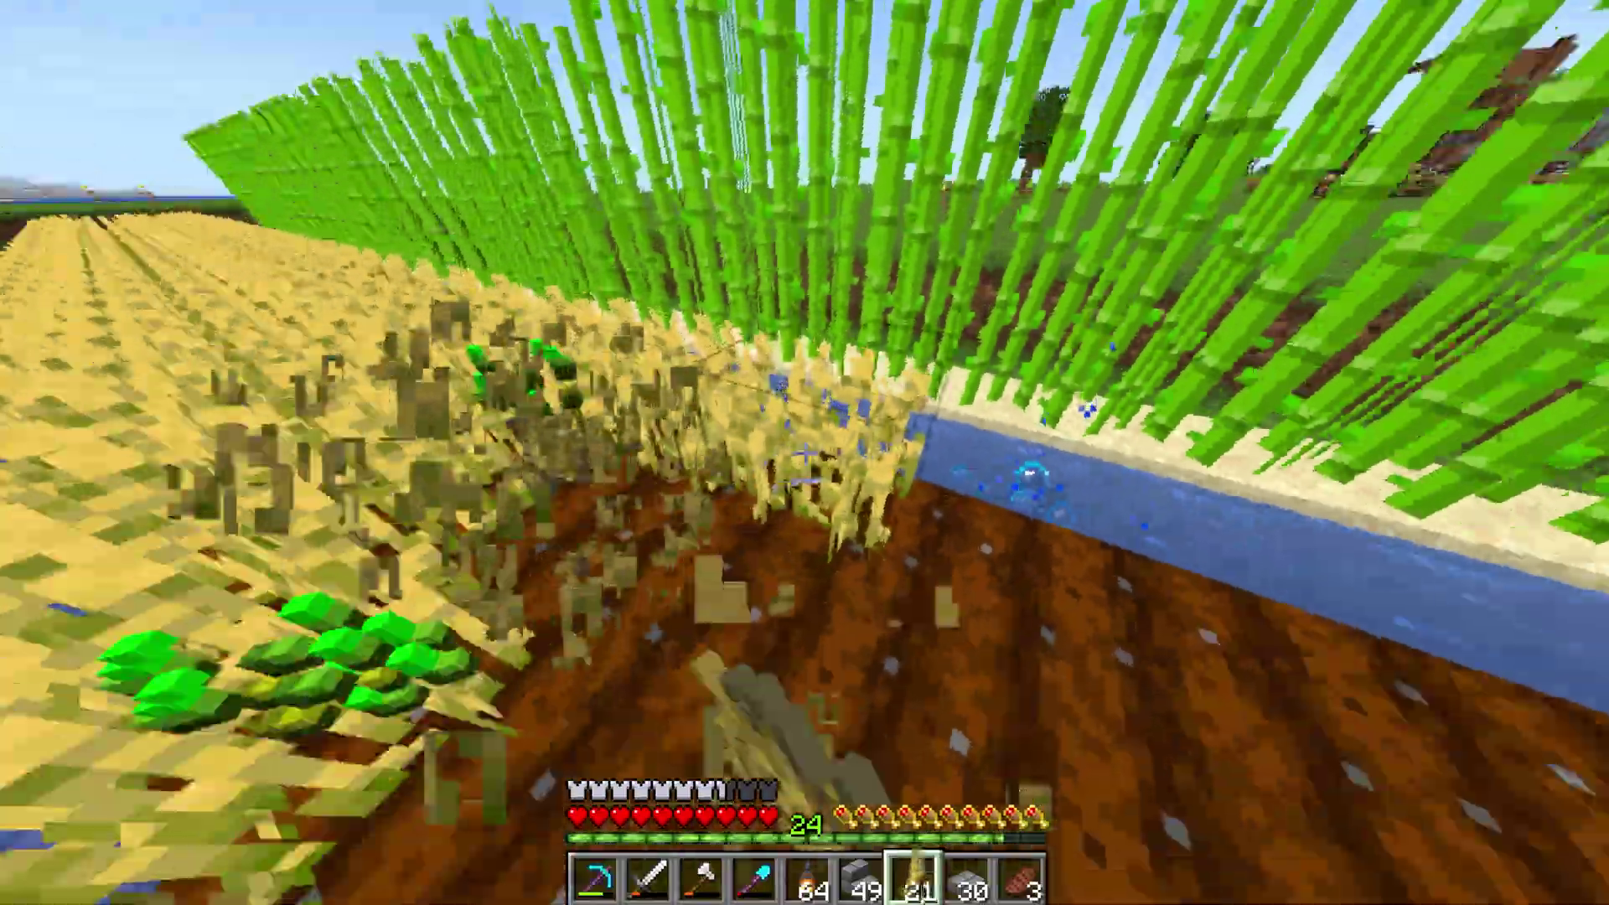
Harvest the mature wheat on the farmland strip beside the sugar cane.
click(805, 453)
click(805, 452)
click(804, 452)
click(804, 452)
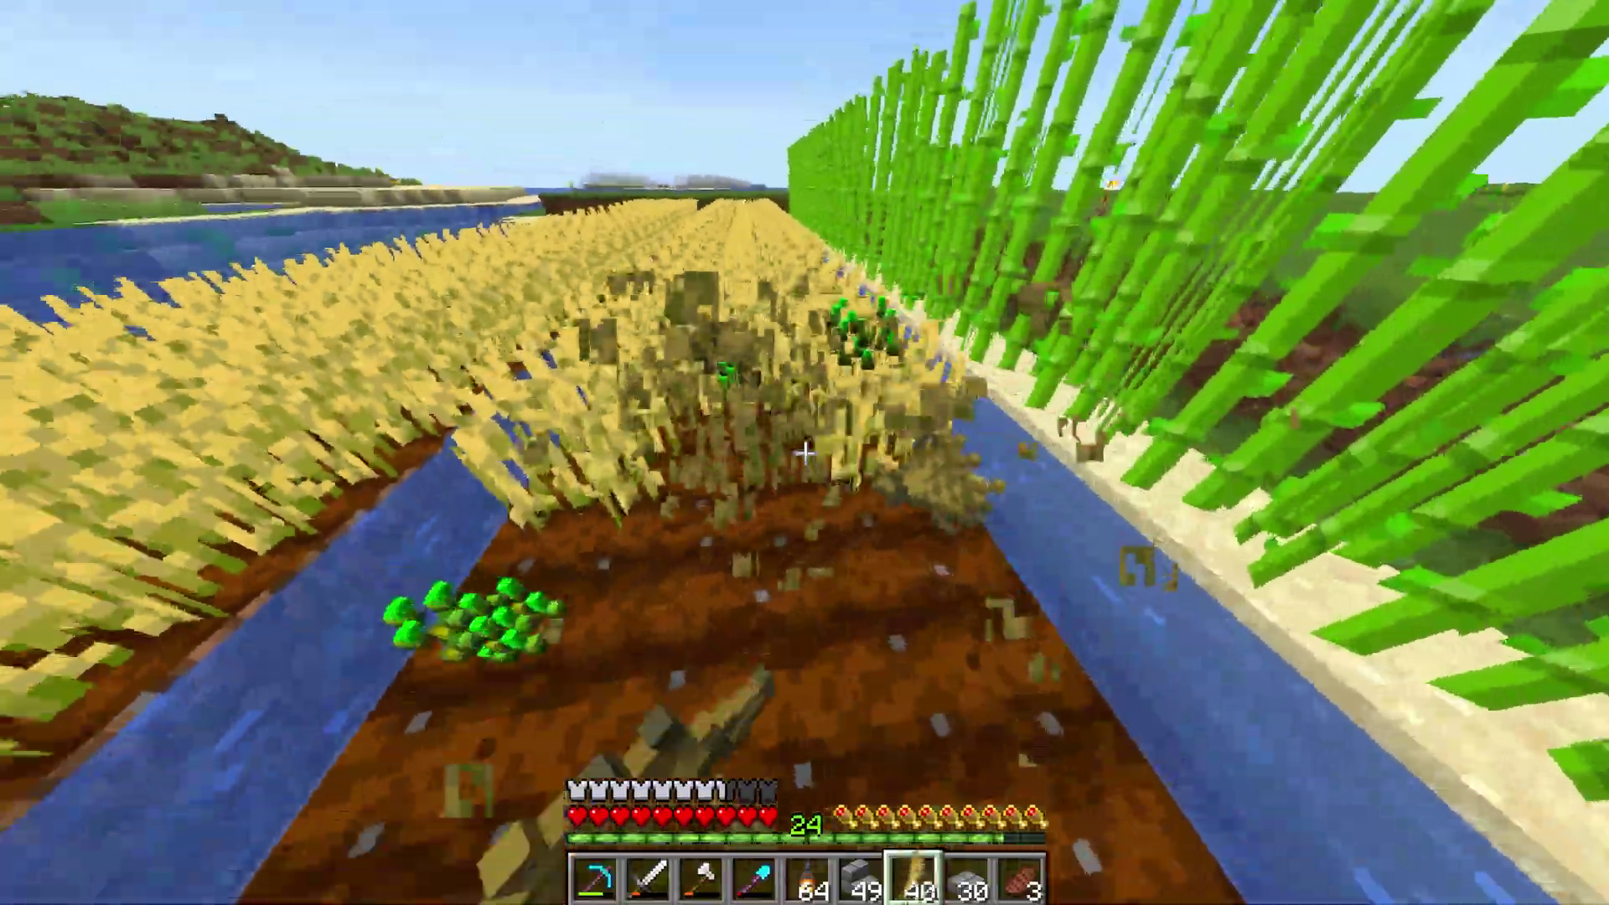
click(805, 452)
click(804, 452)
click(804, 453)
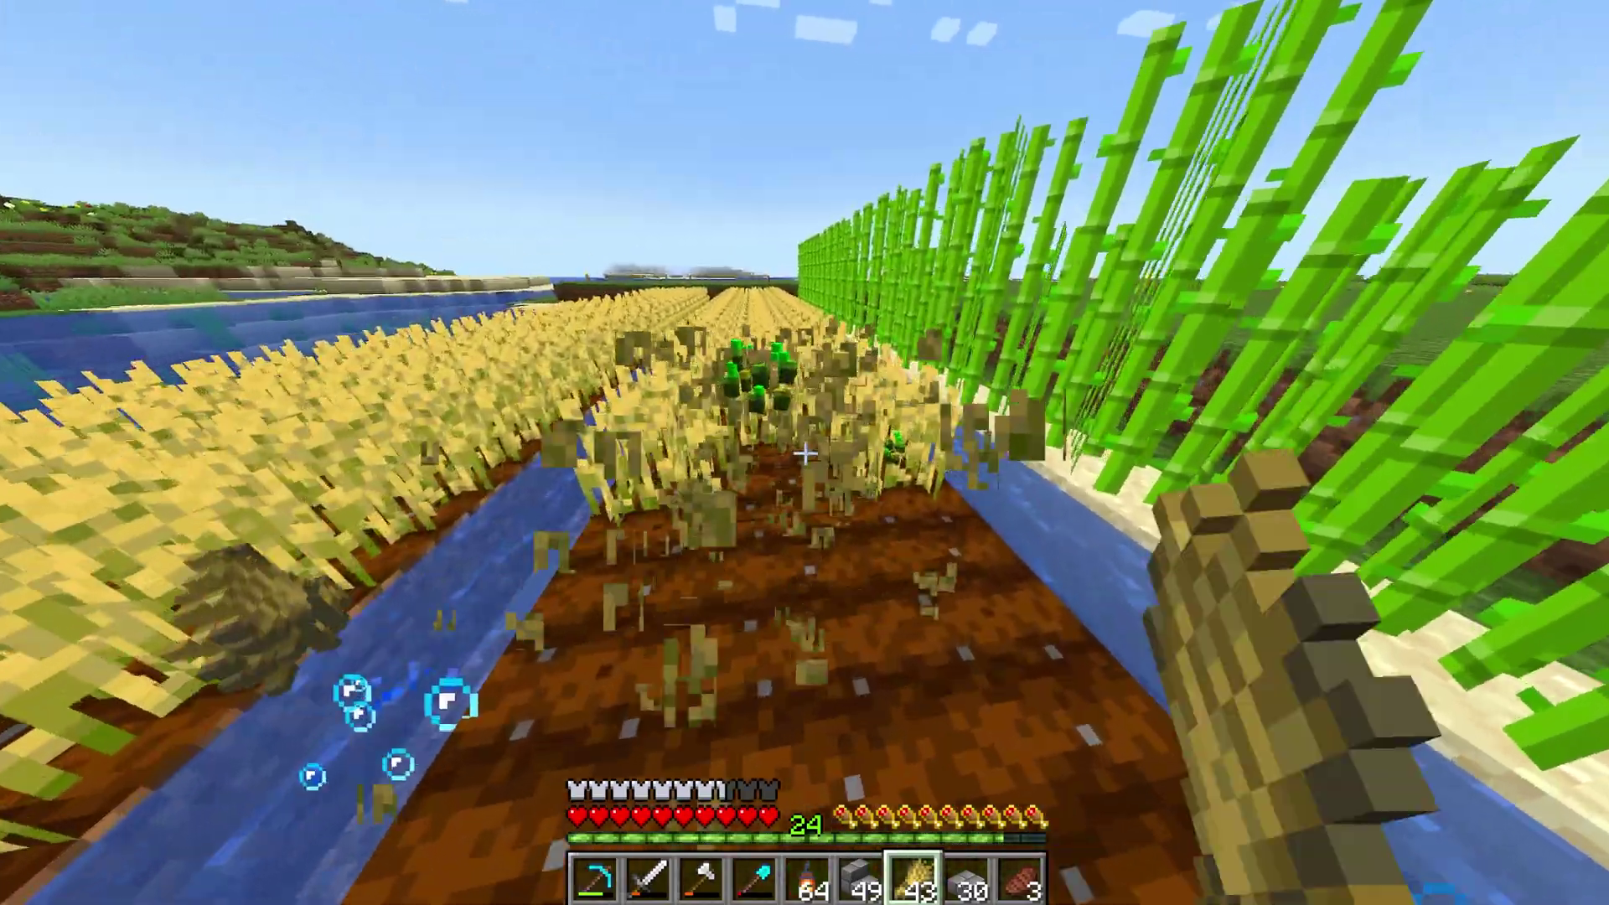
click(805, 452)
click(805, 453)
Clear the stack of 30 from the hotbar and put two stacks of 64 wheat seeds in hotbar slots 7 and 8.
key(e)
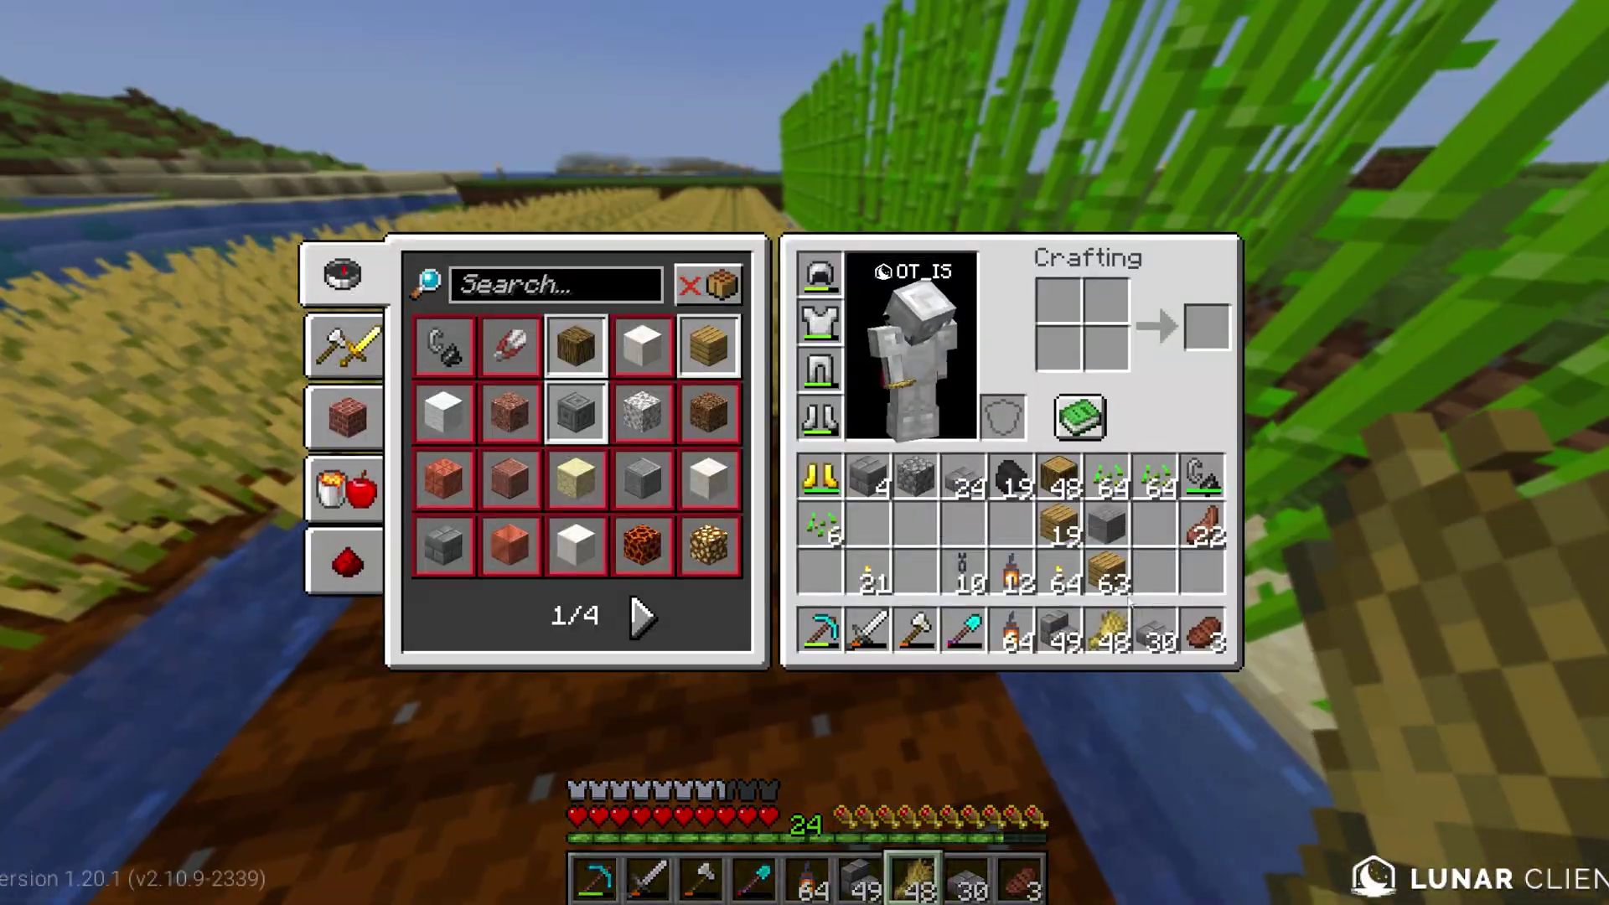
shift+click(1156, 632)
click(1079, 416)
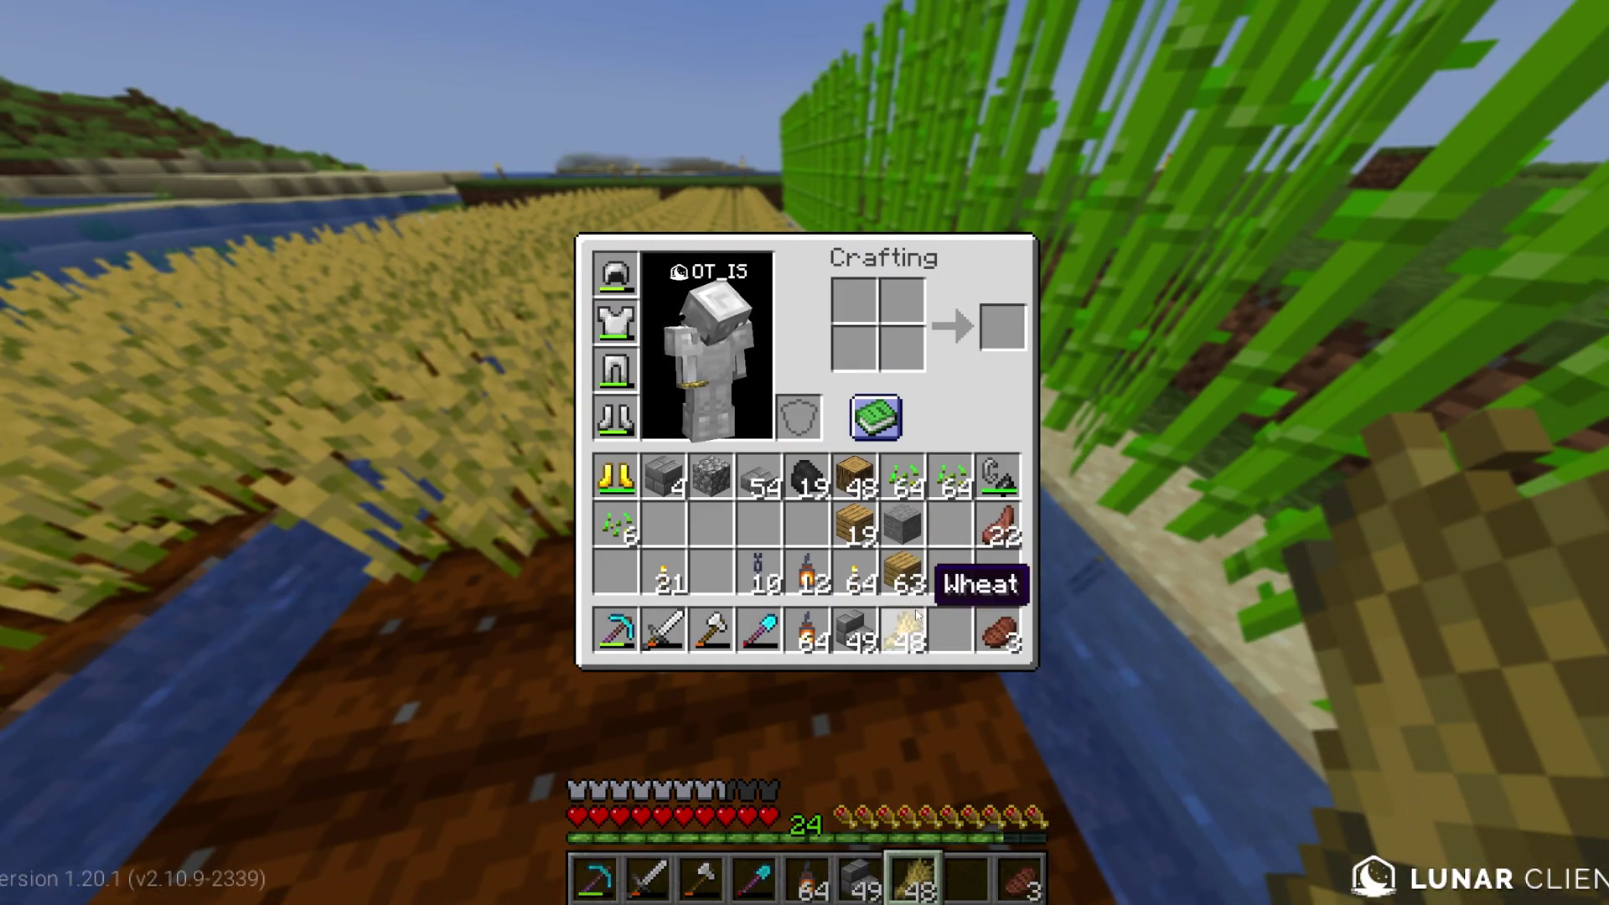
key(7)
key(8)
key(e)
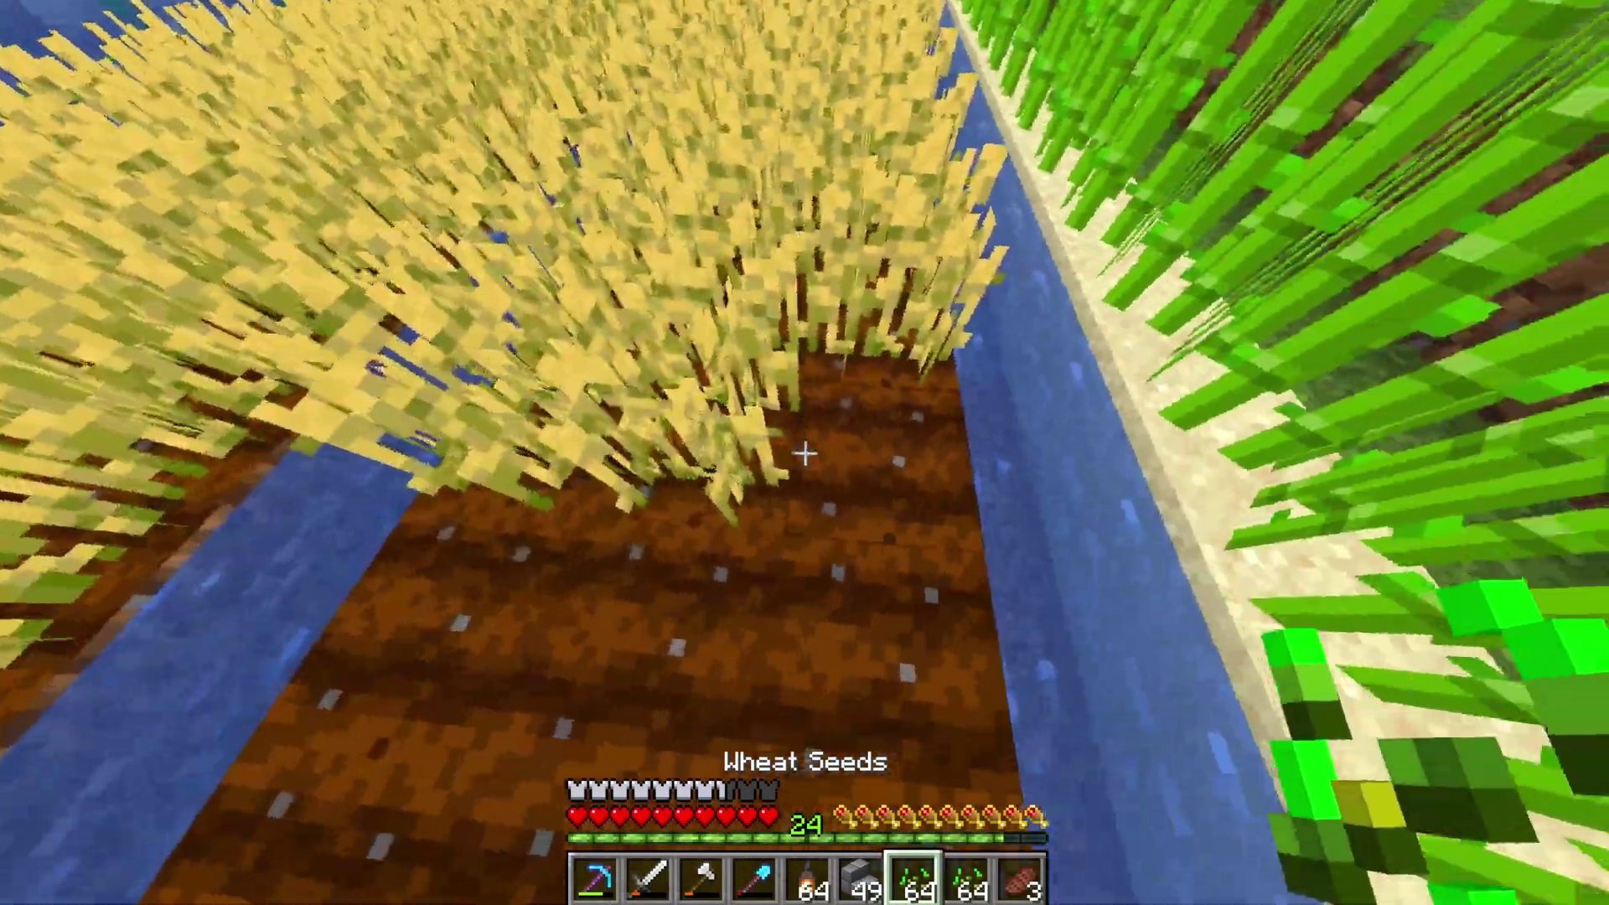
Plant wheat seeds across the harvested farmland strip between the two water channels.
right_click(805, 453)
right_click(804, 453)
right_click(804, 452)
right_click(805, 453)
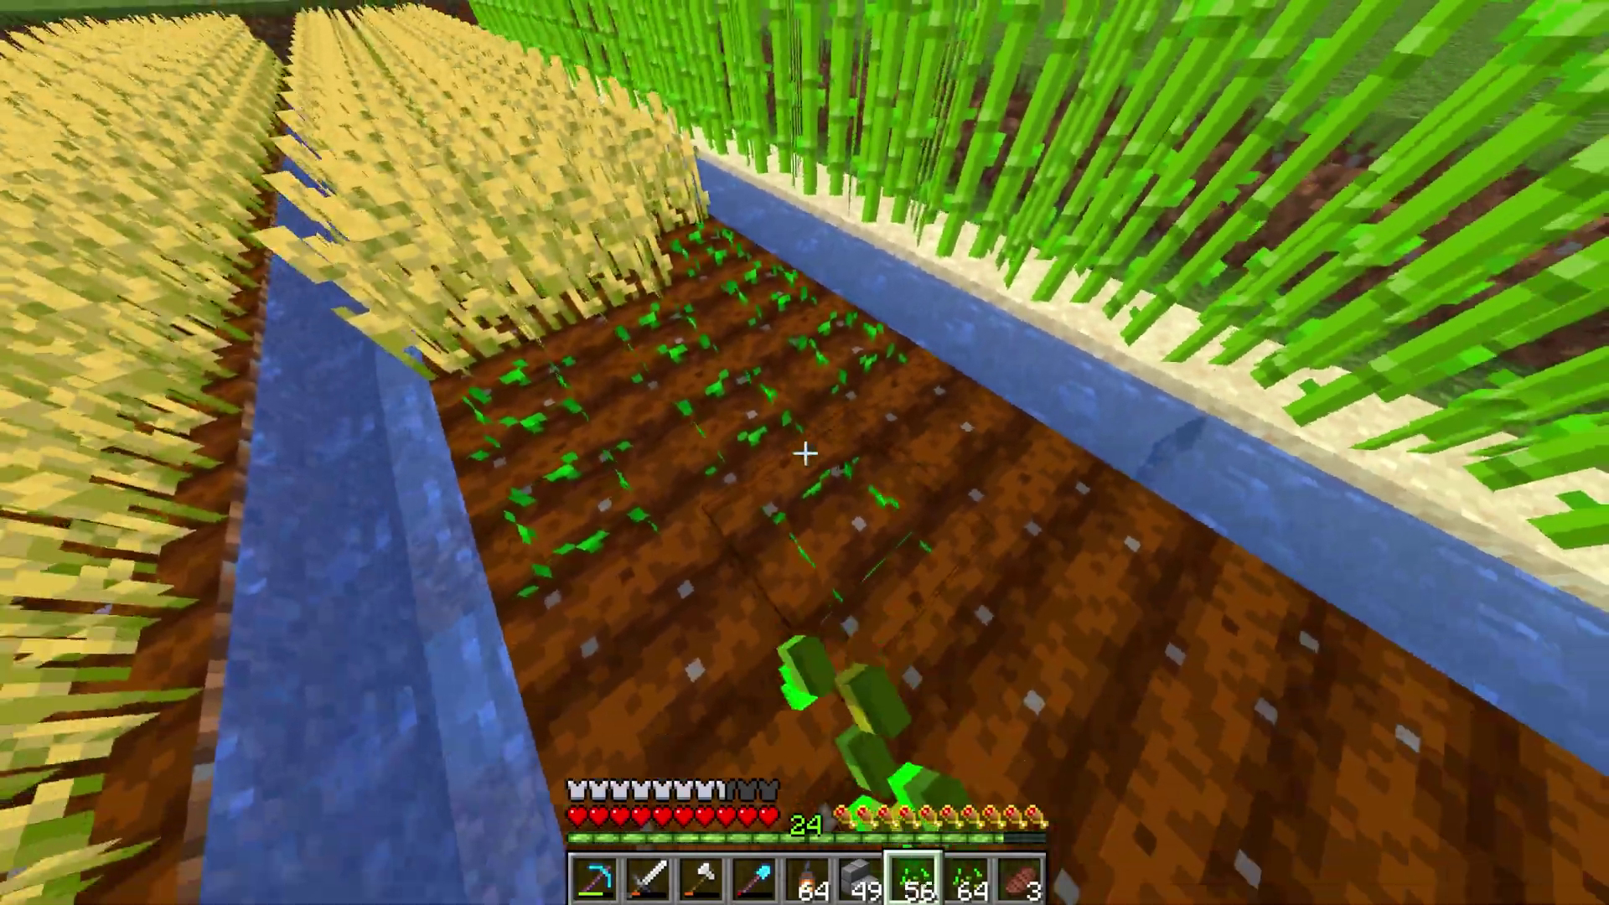
right_click(804, 452)
right_click(804, 452)
right_click(804, 452)
right_click(804, 453)
right_click(804, 453)
right_click(804, 453)
right_click(804, 452)
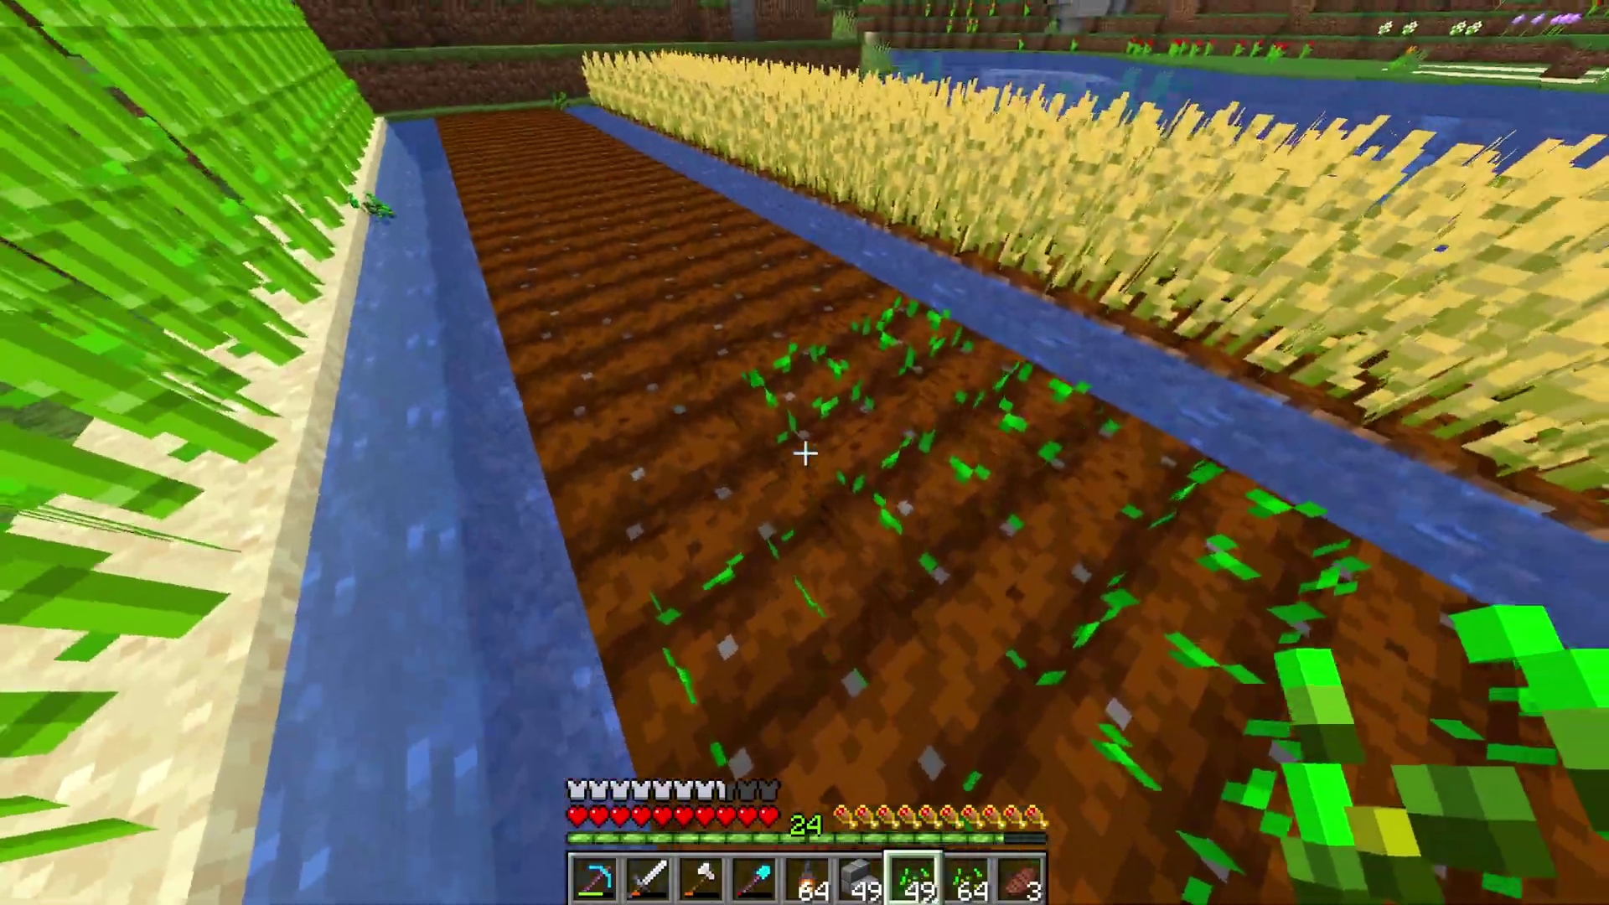
right_click(804, 453)
right_click(804, 453)
right_click(805, 452)
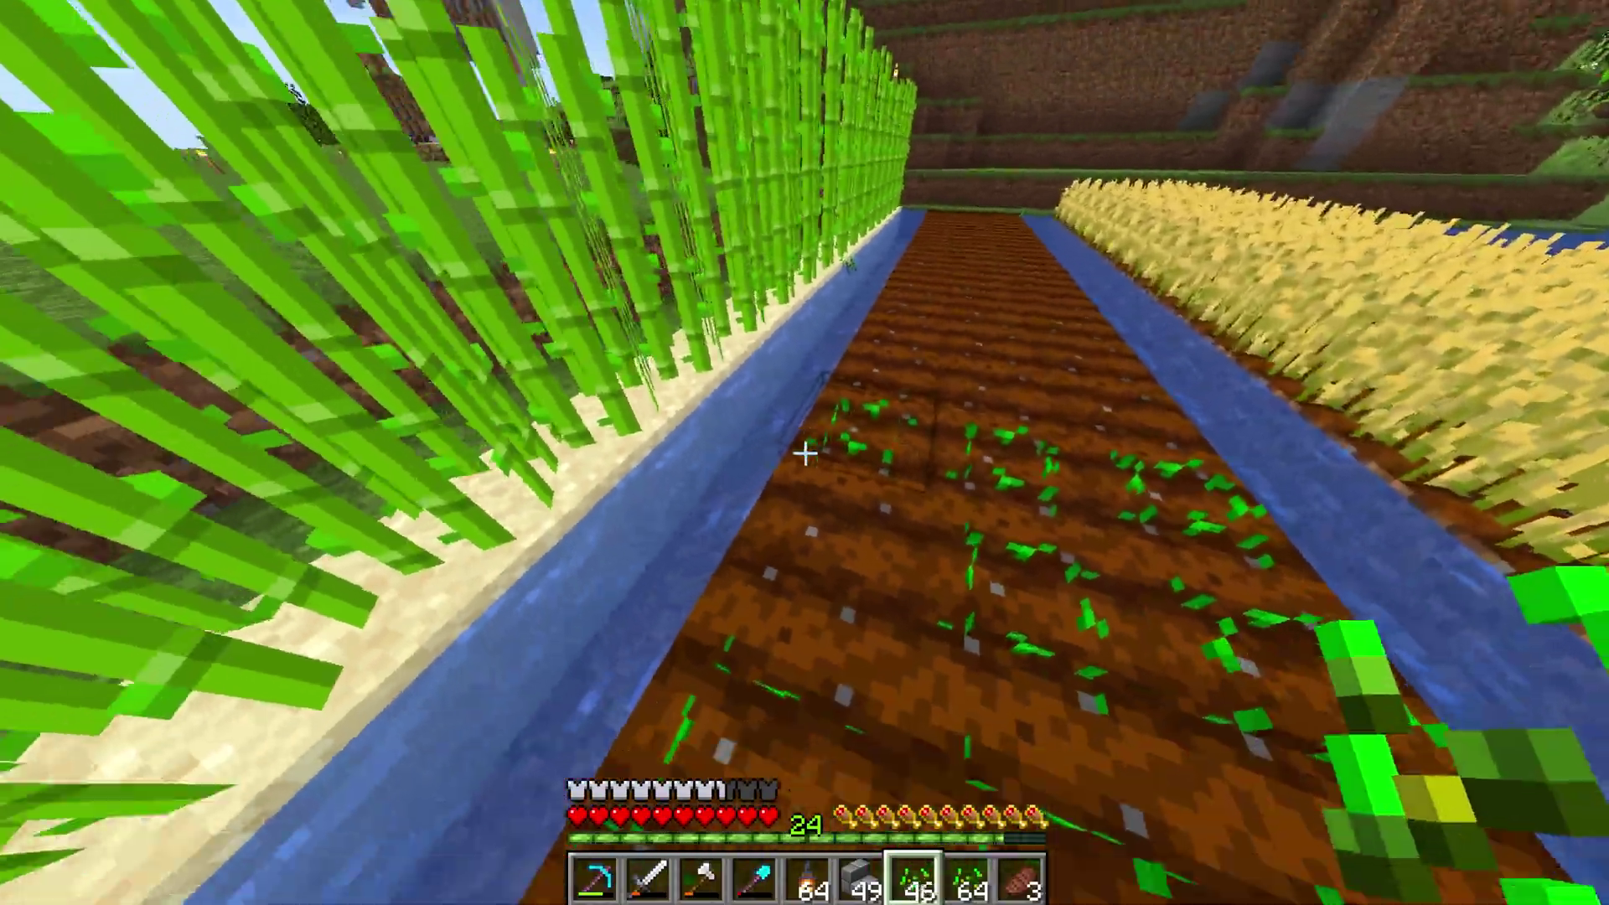
right_click(805, 452)
right_click(804, 453)
right_click(805, 453)
right_click(805, 453)
right_click(804, 453)
right_click(804, 452)
right_click(804, 452)
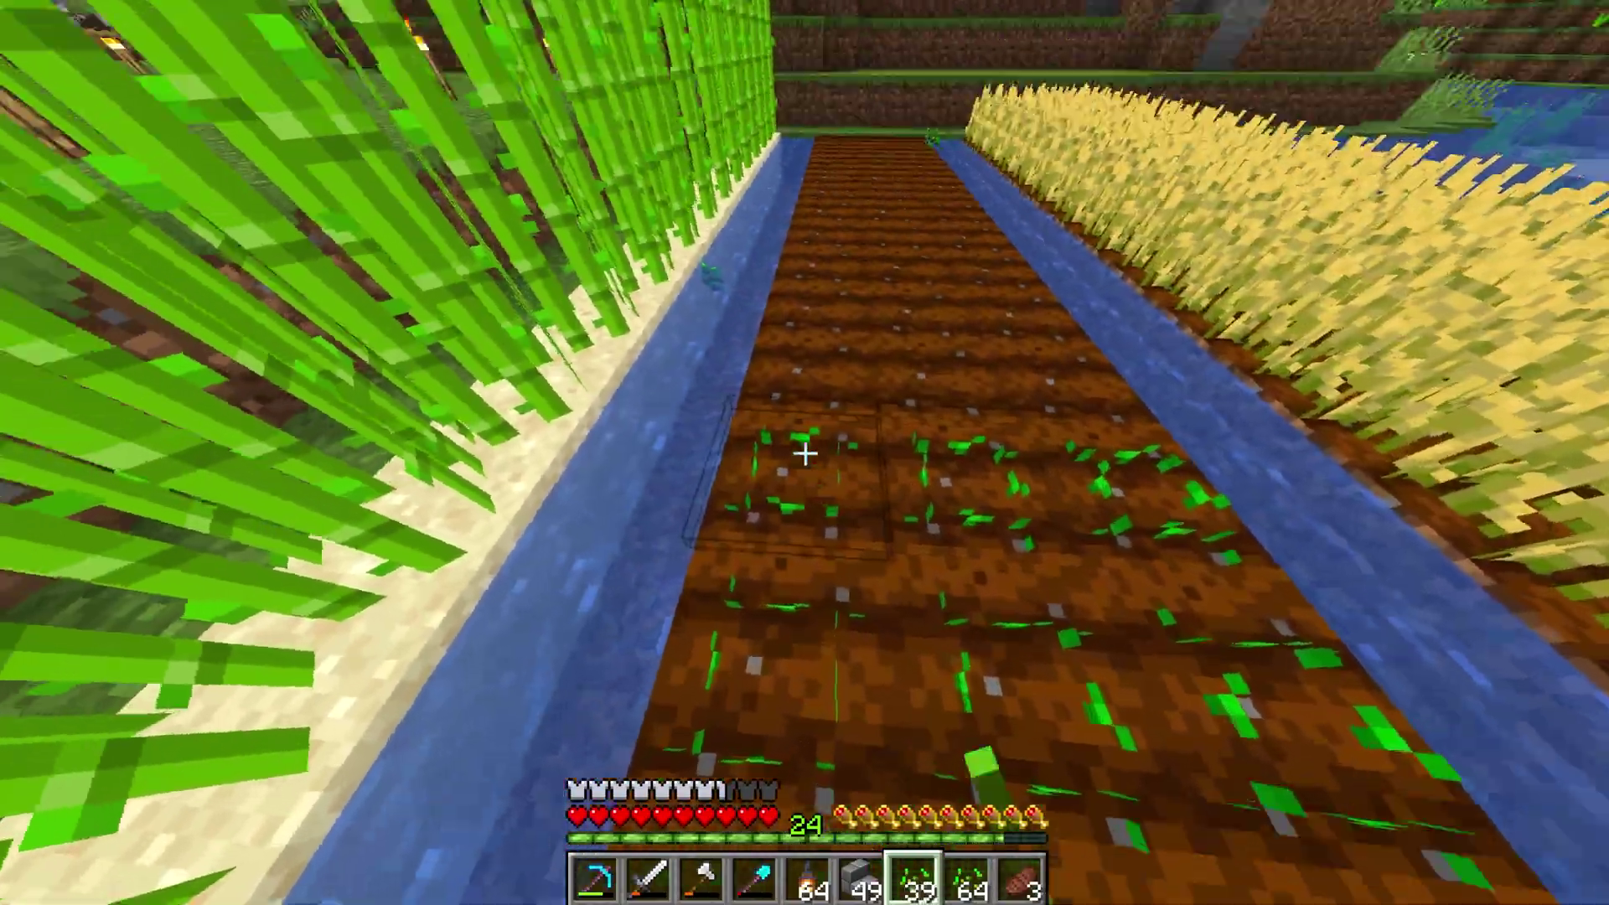
key(w)
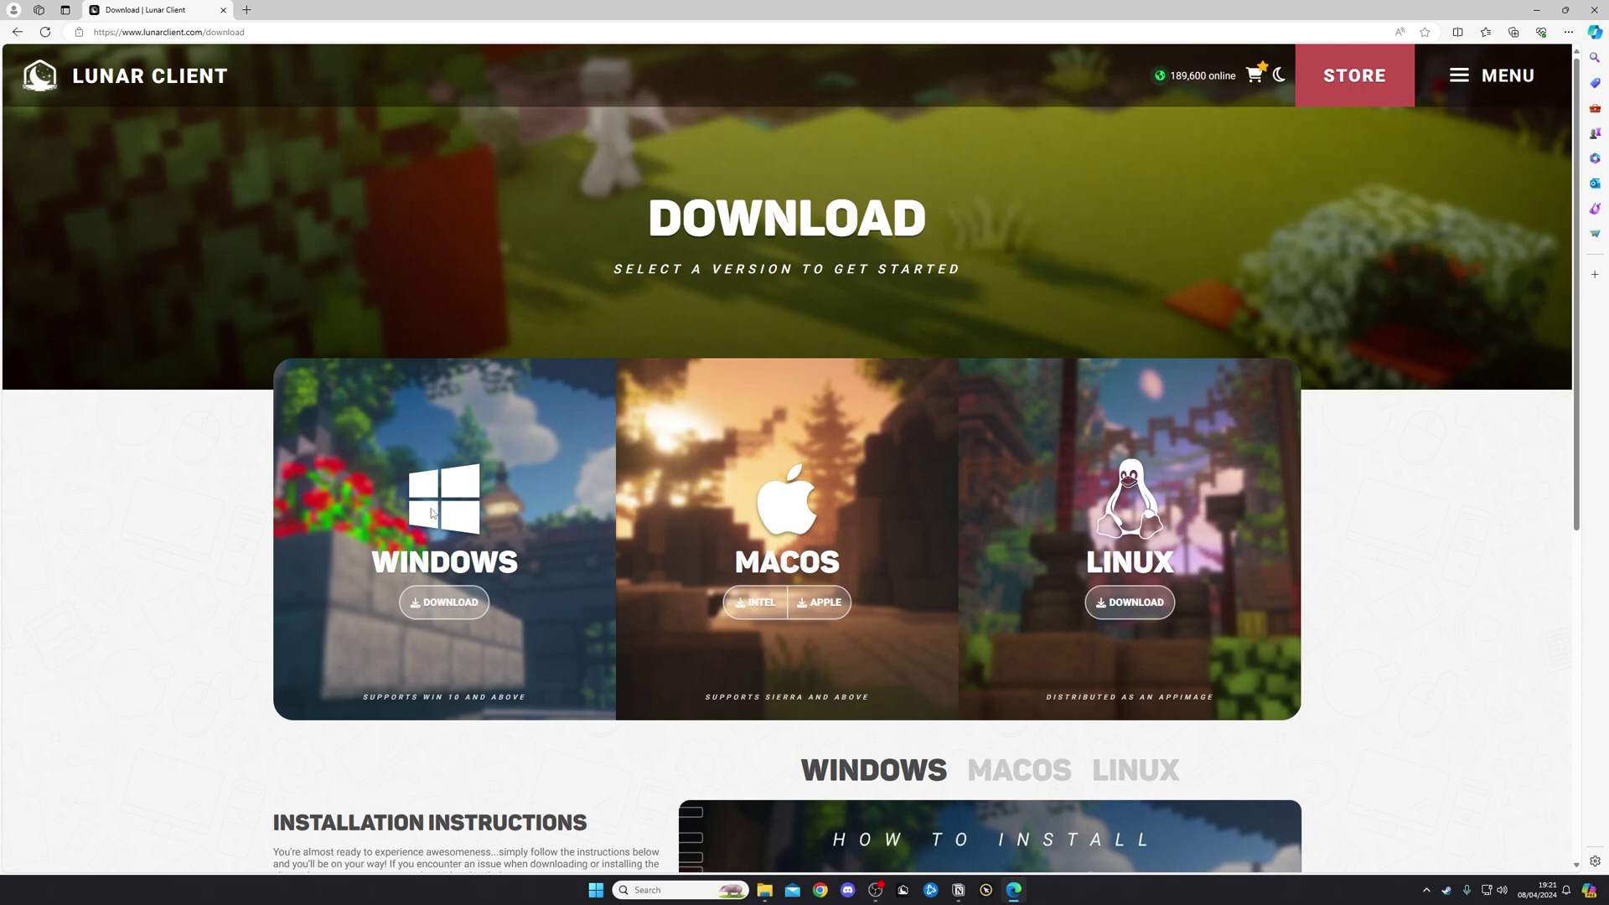
Download the Windows installer for Lunar Client and accept its license agreement.
click(430, 603)
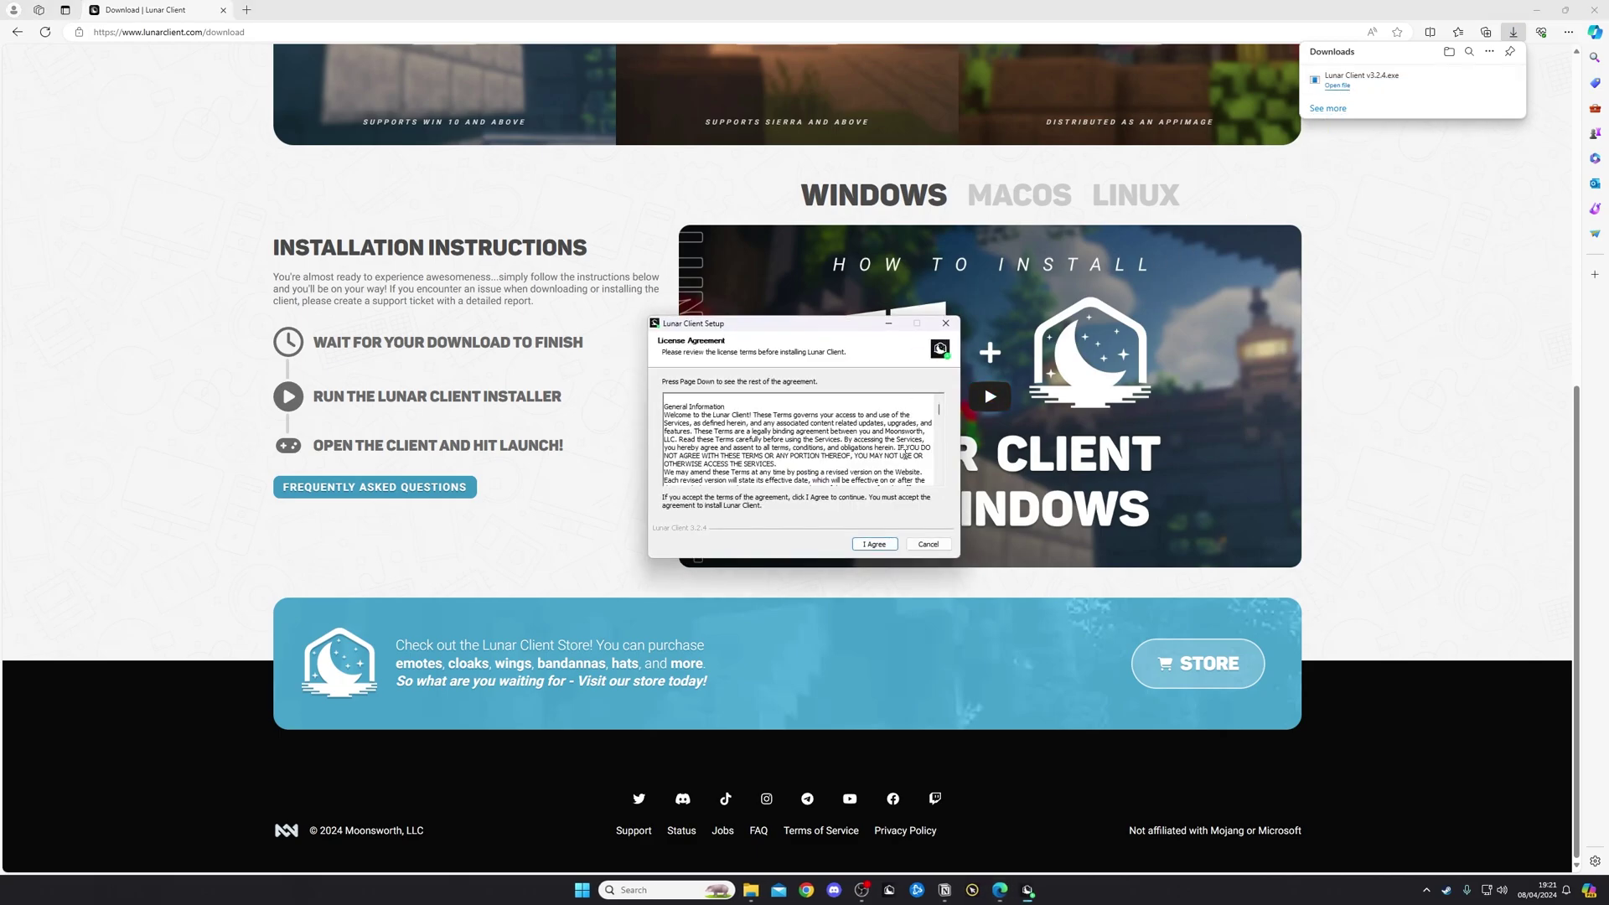
click(874, 544)
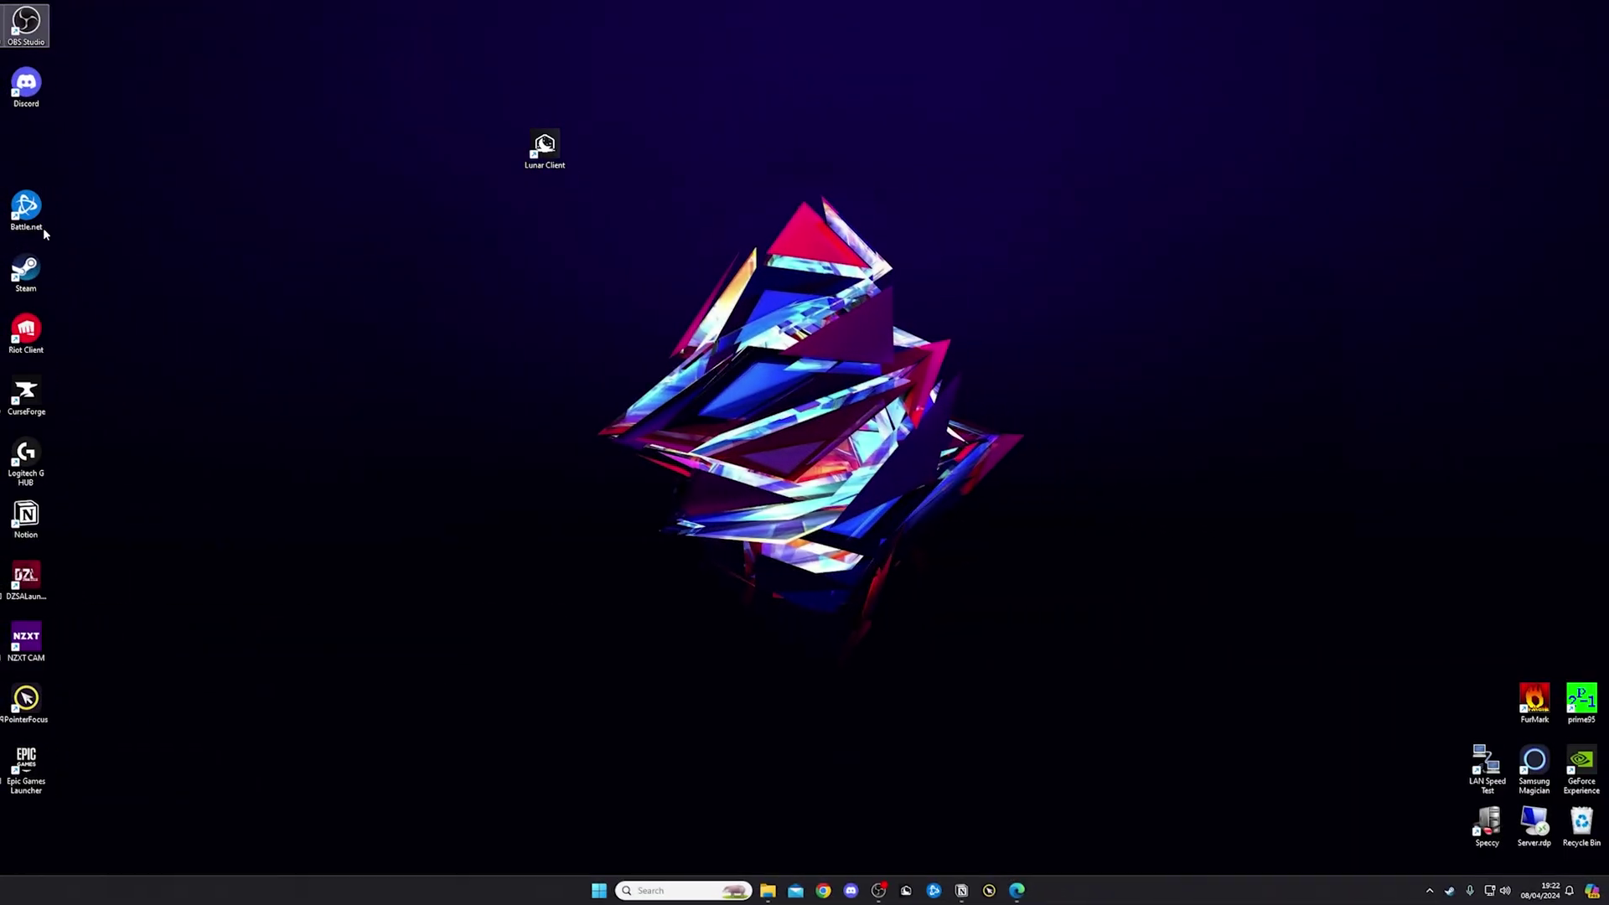
Open Lunar Client from its desktop shortcut and launch game version 1.20.4.
drag(521, 148, 802, 155)
drag(696, 95, 922, 209)
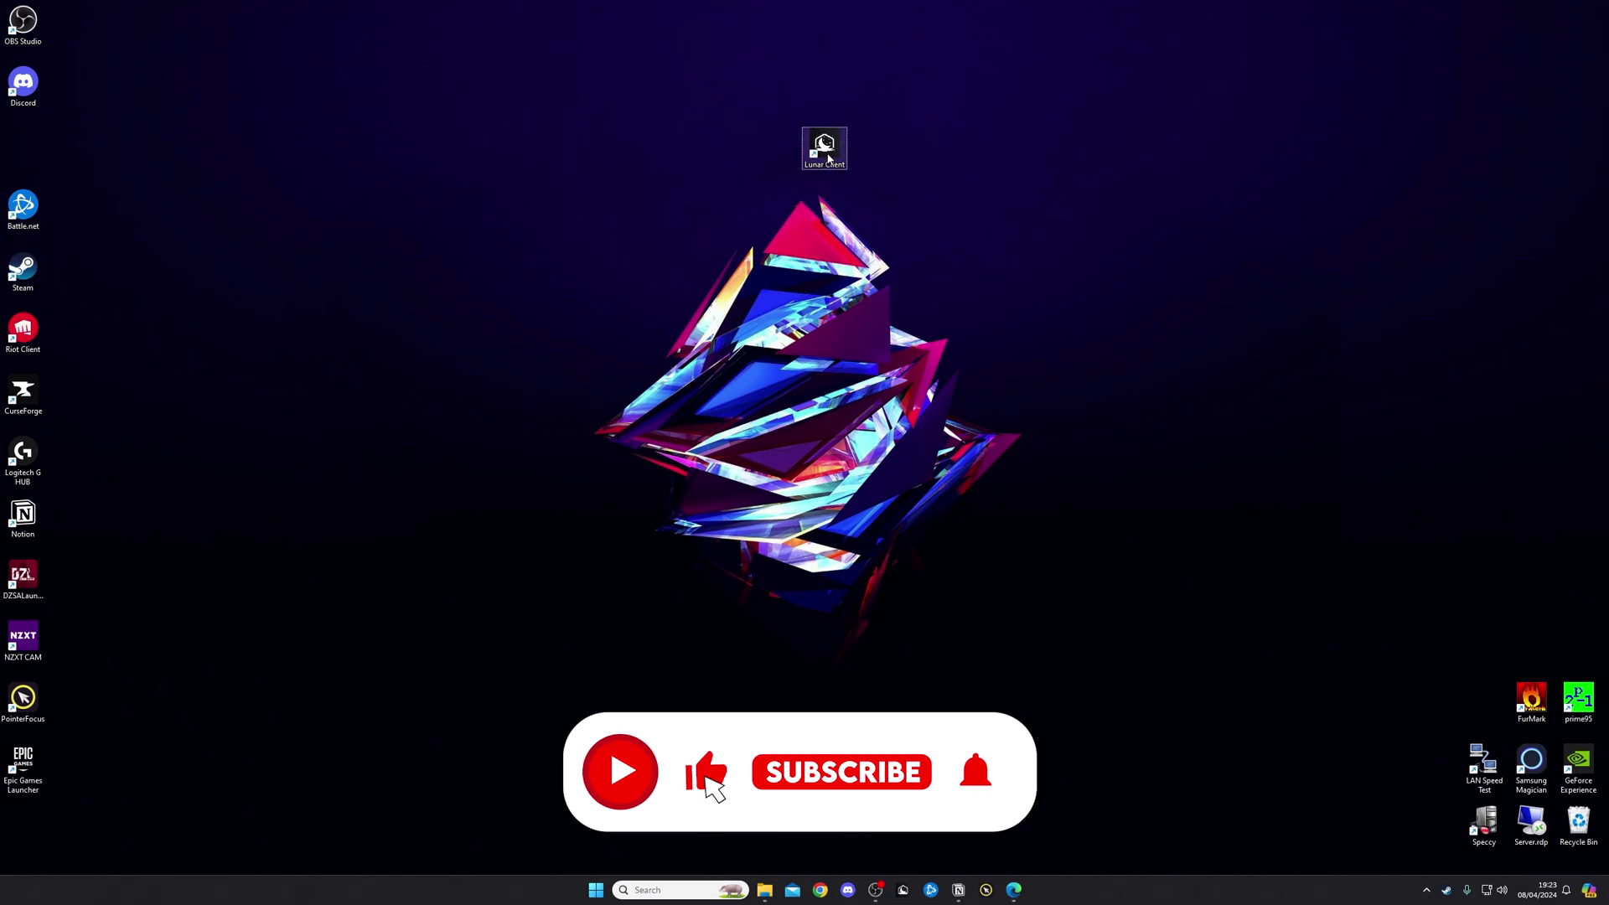
double_click(823, 157)
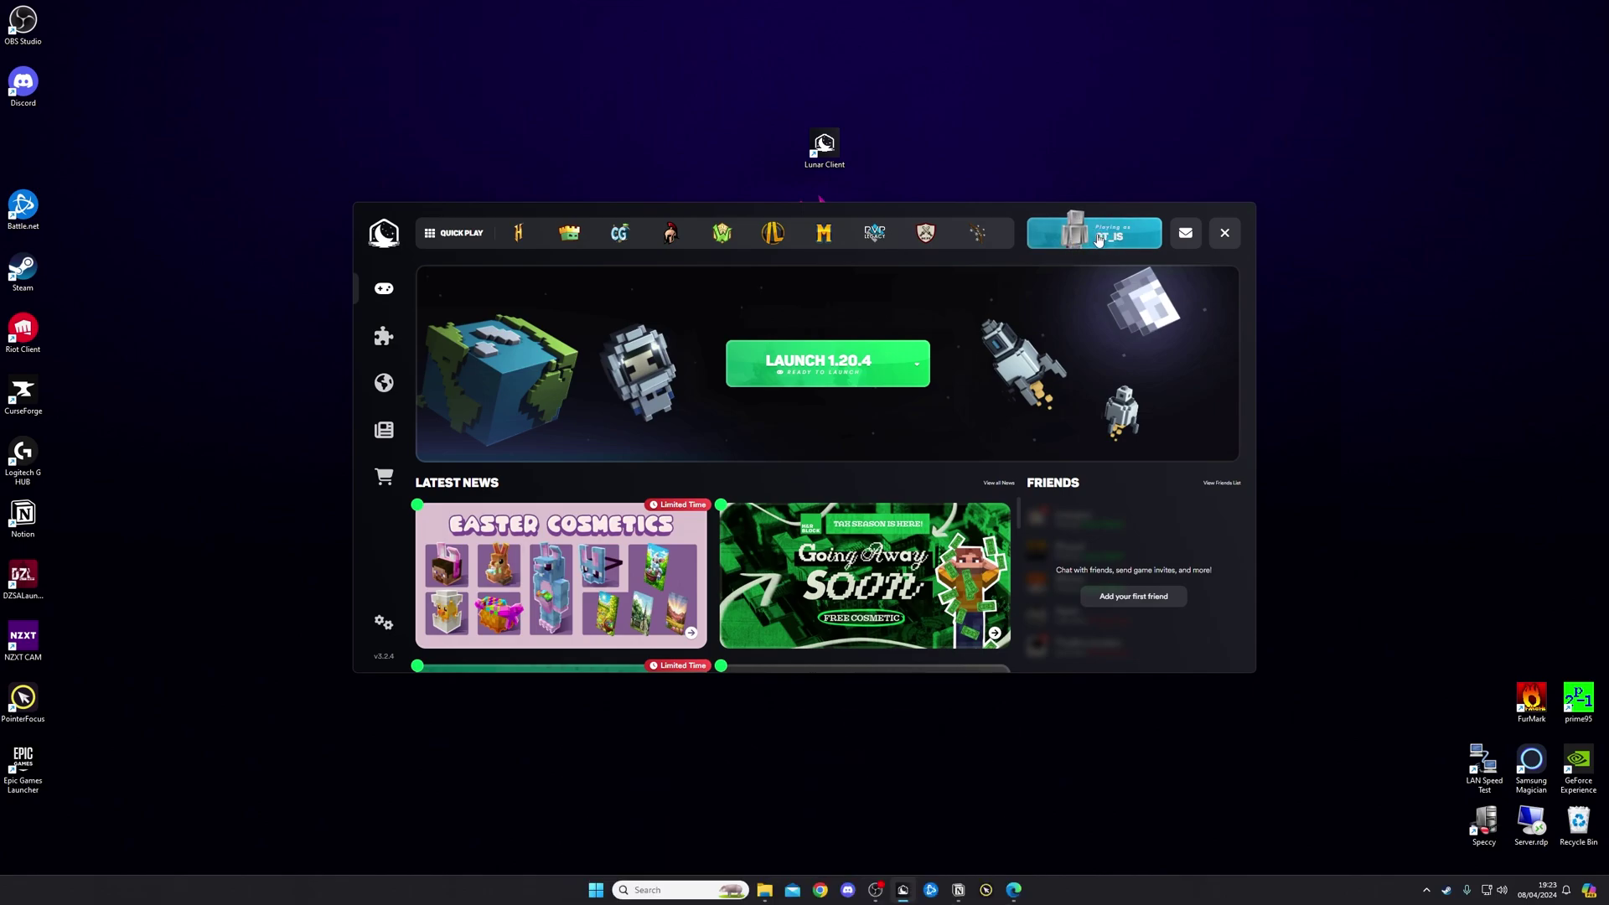
click(922, 372)
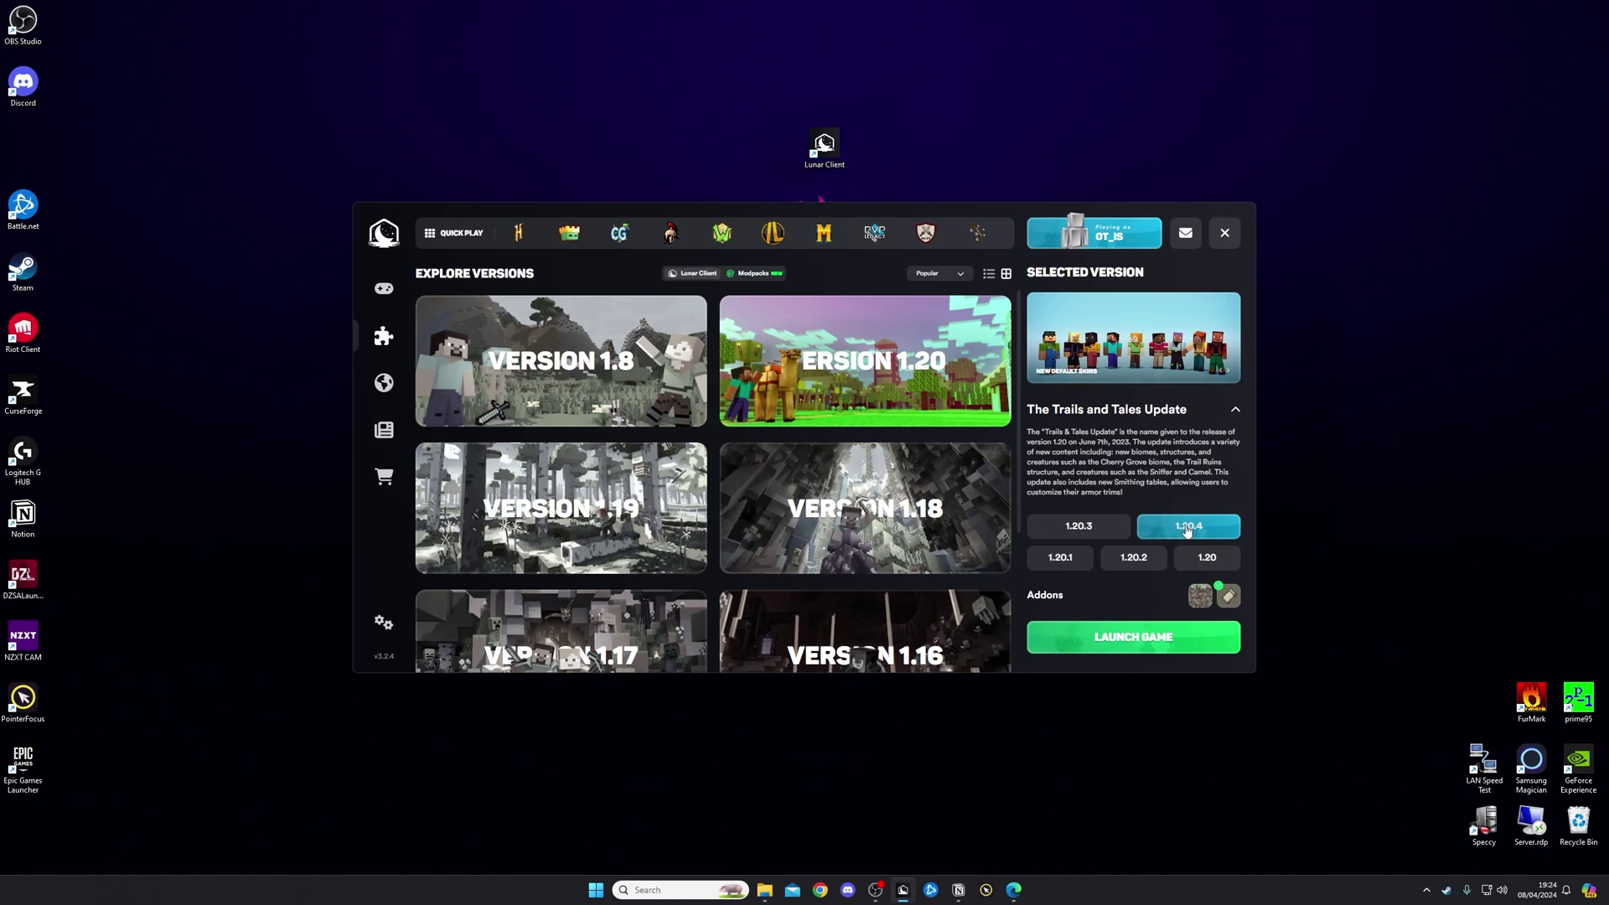
click(1130, 652)
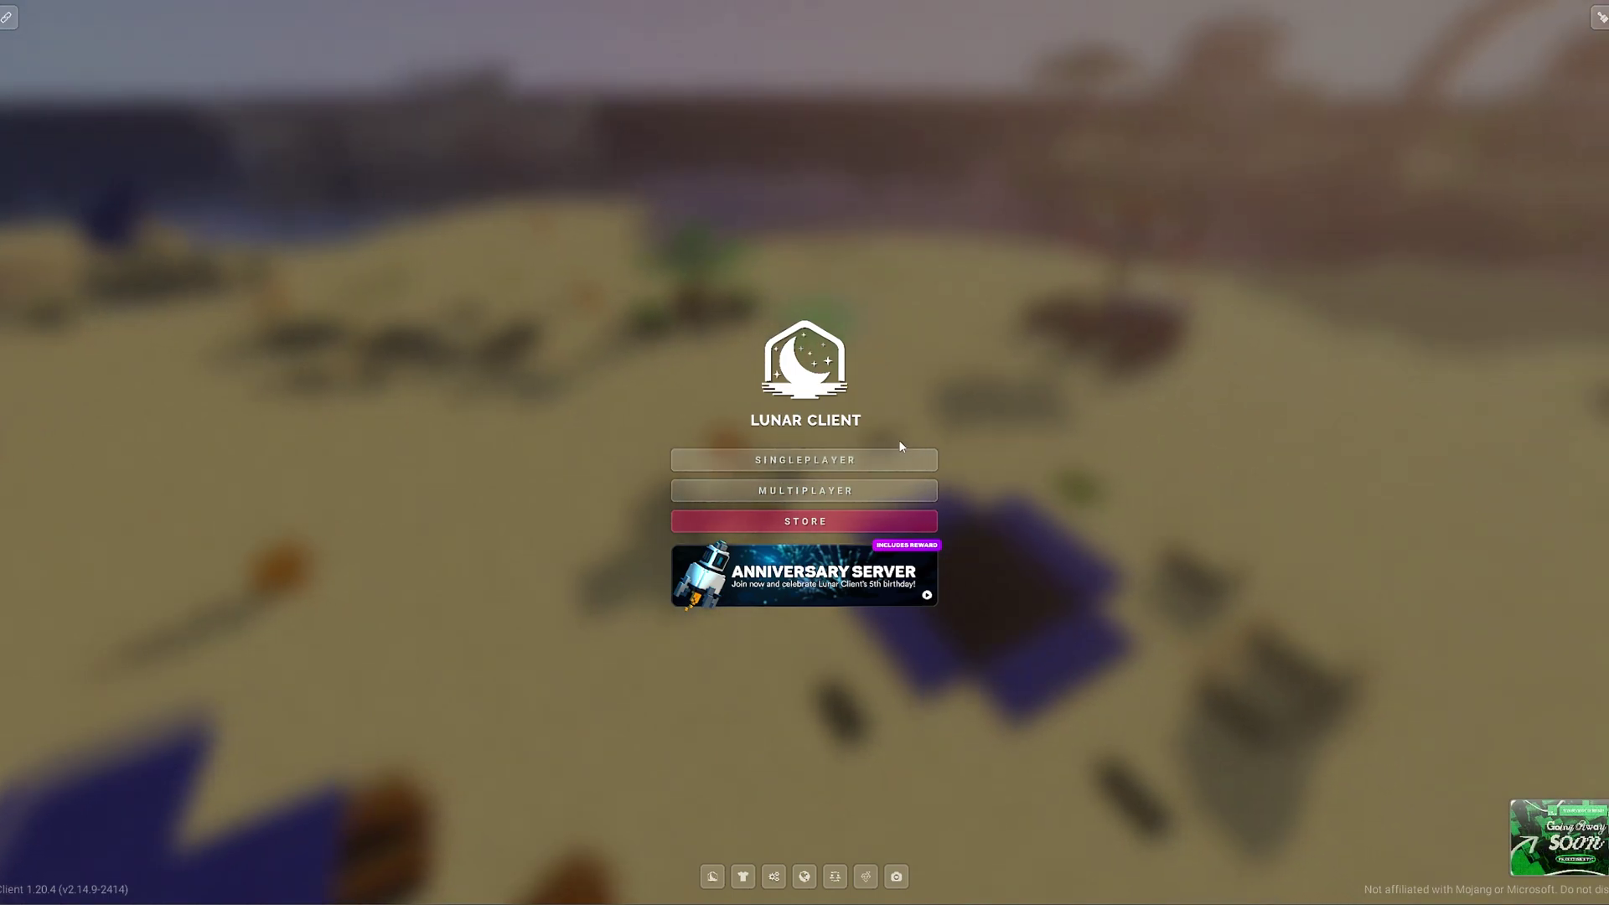
Switch the game to windowed mode to view the account control, and return to fullscreen.
key(F11)
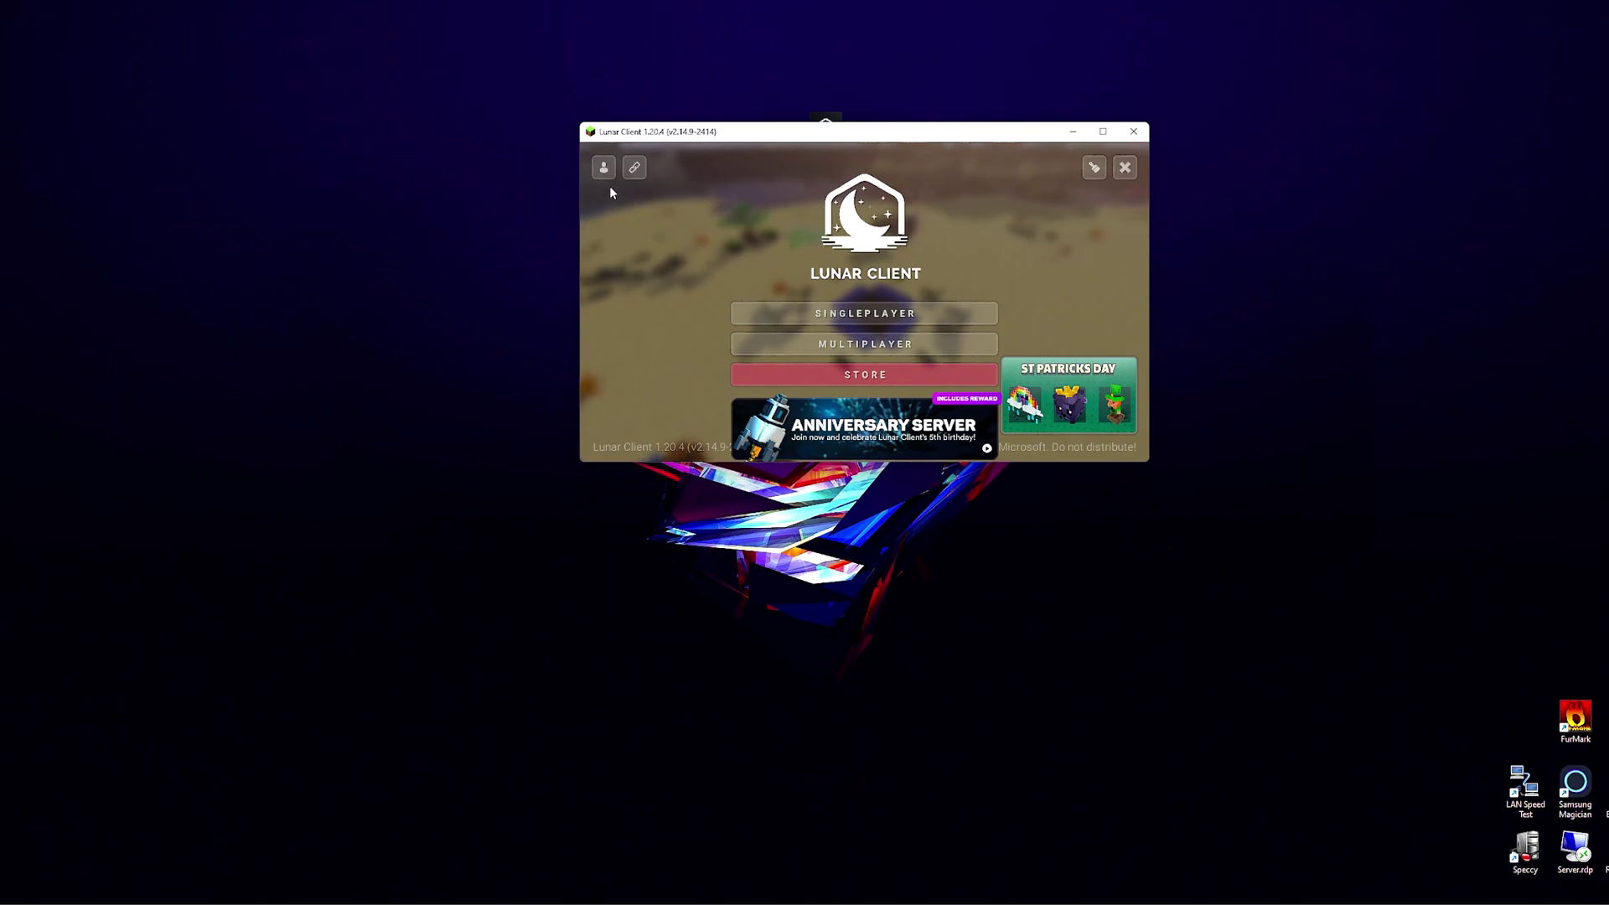
mouse_move(607, 172)
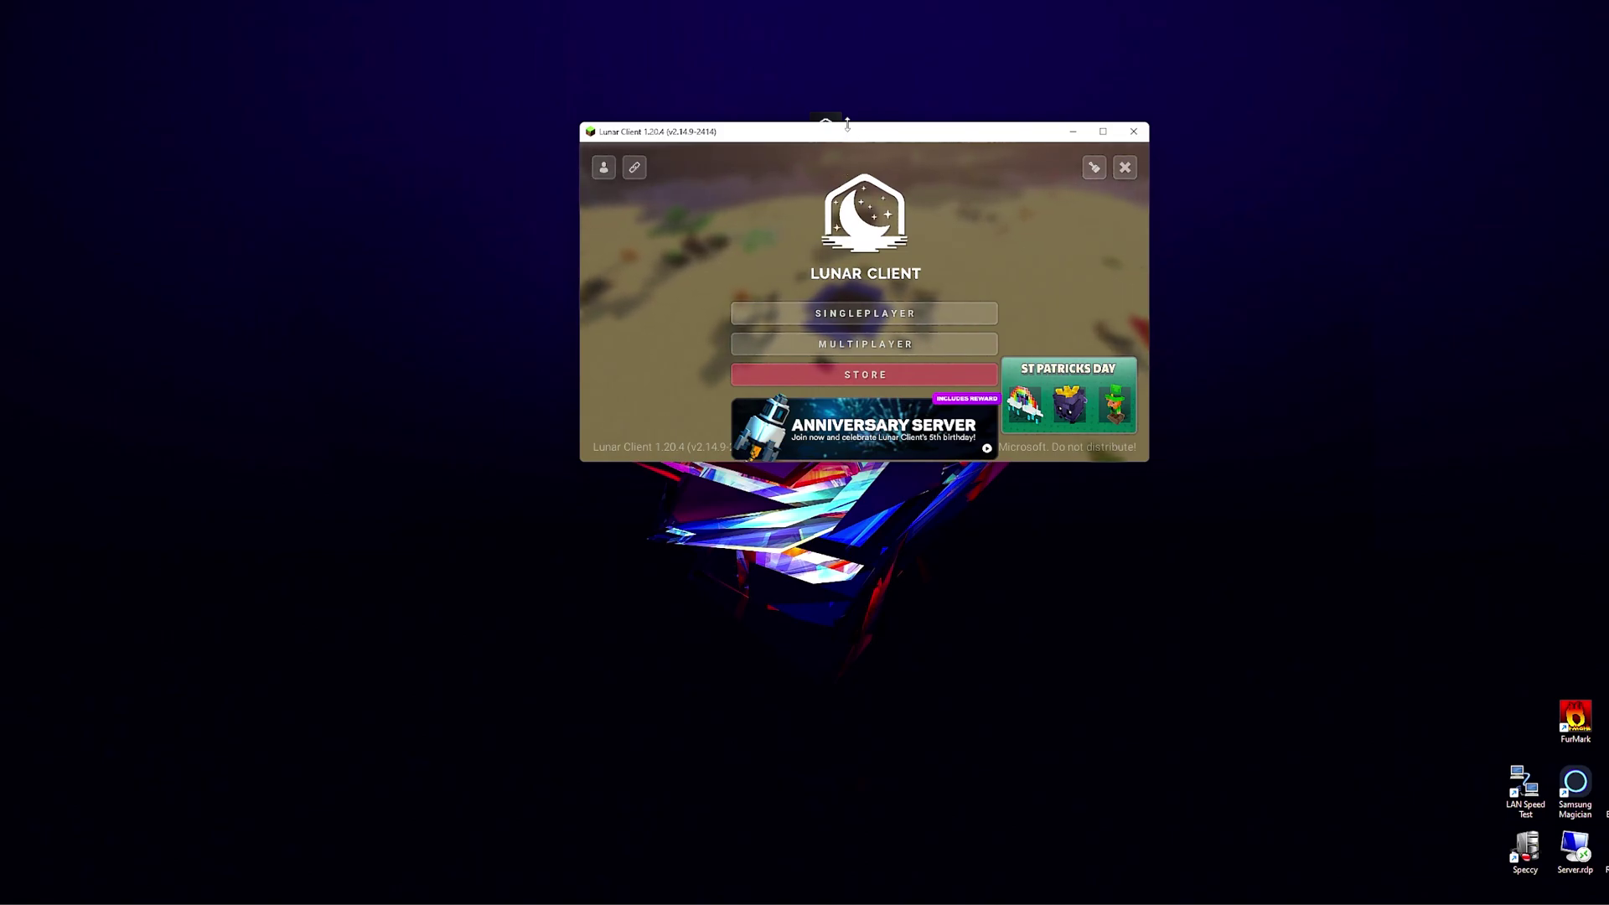
key(F11)
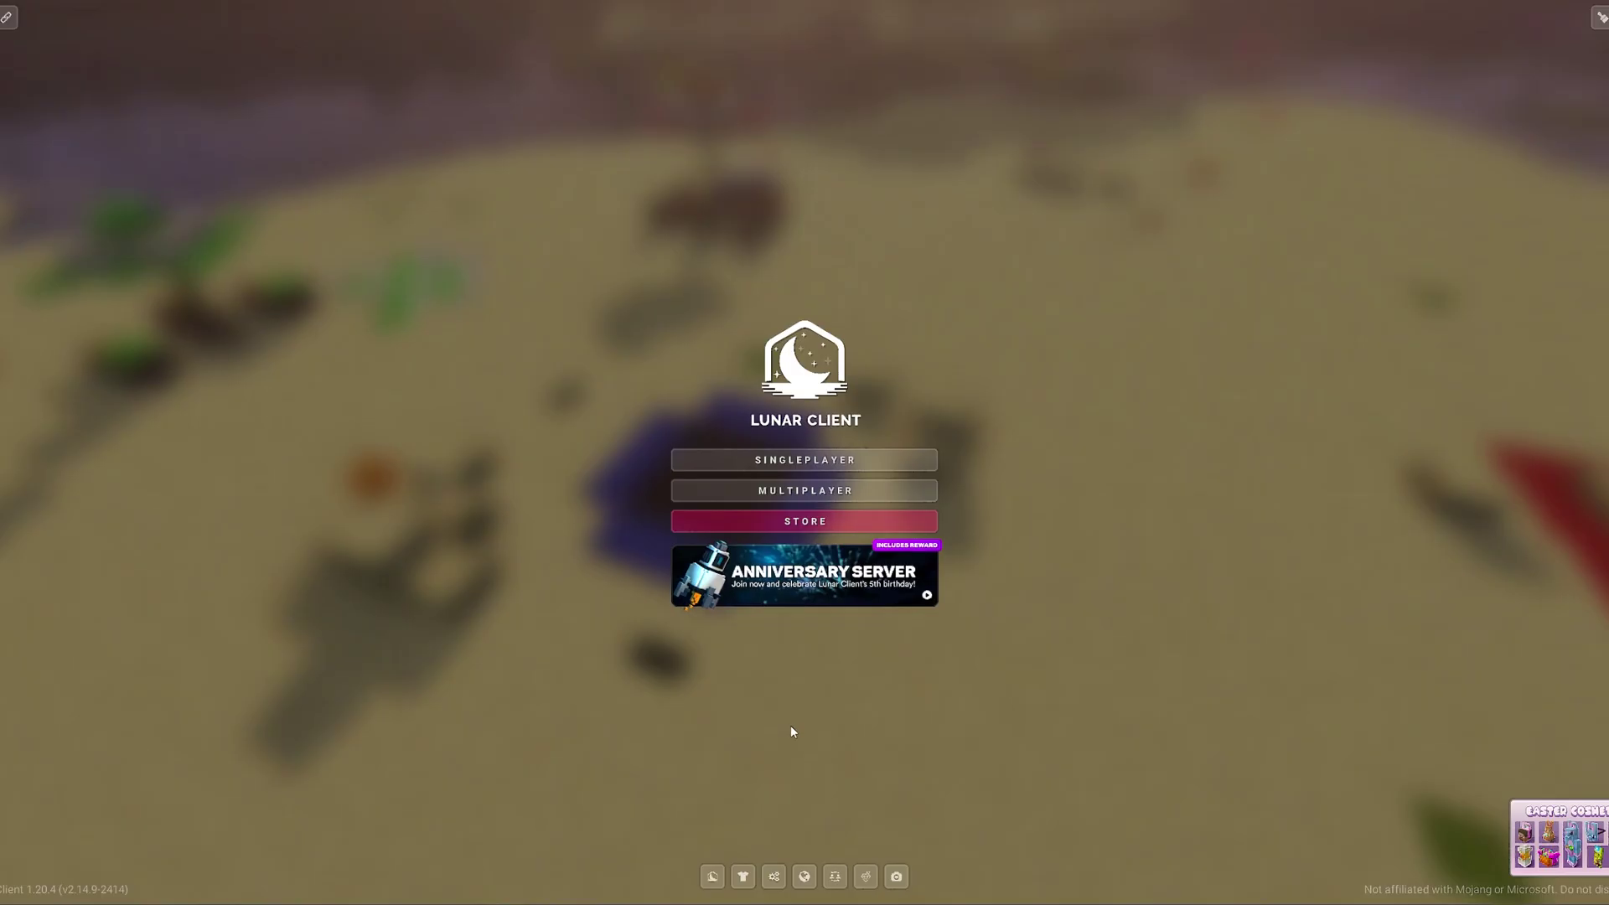
Try to open the Shader Packs page in the game's video settings, and return to the main menu.
click(788, 878)
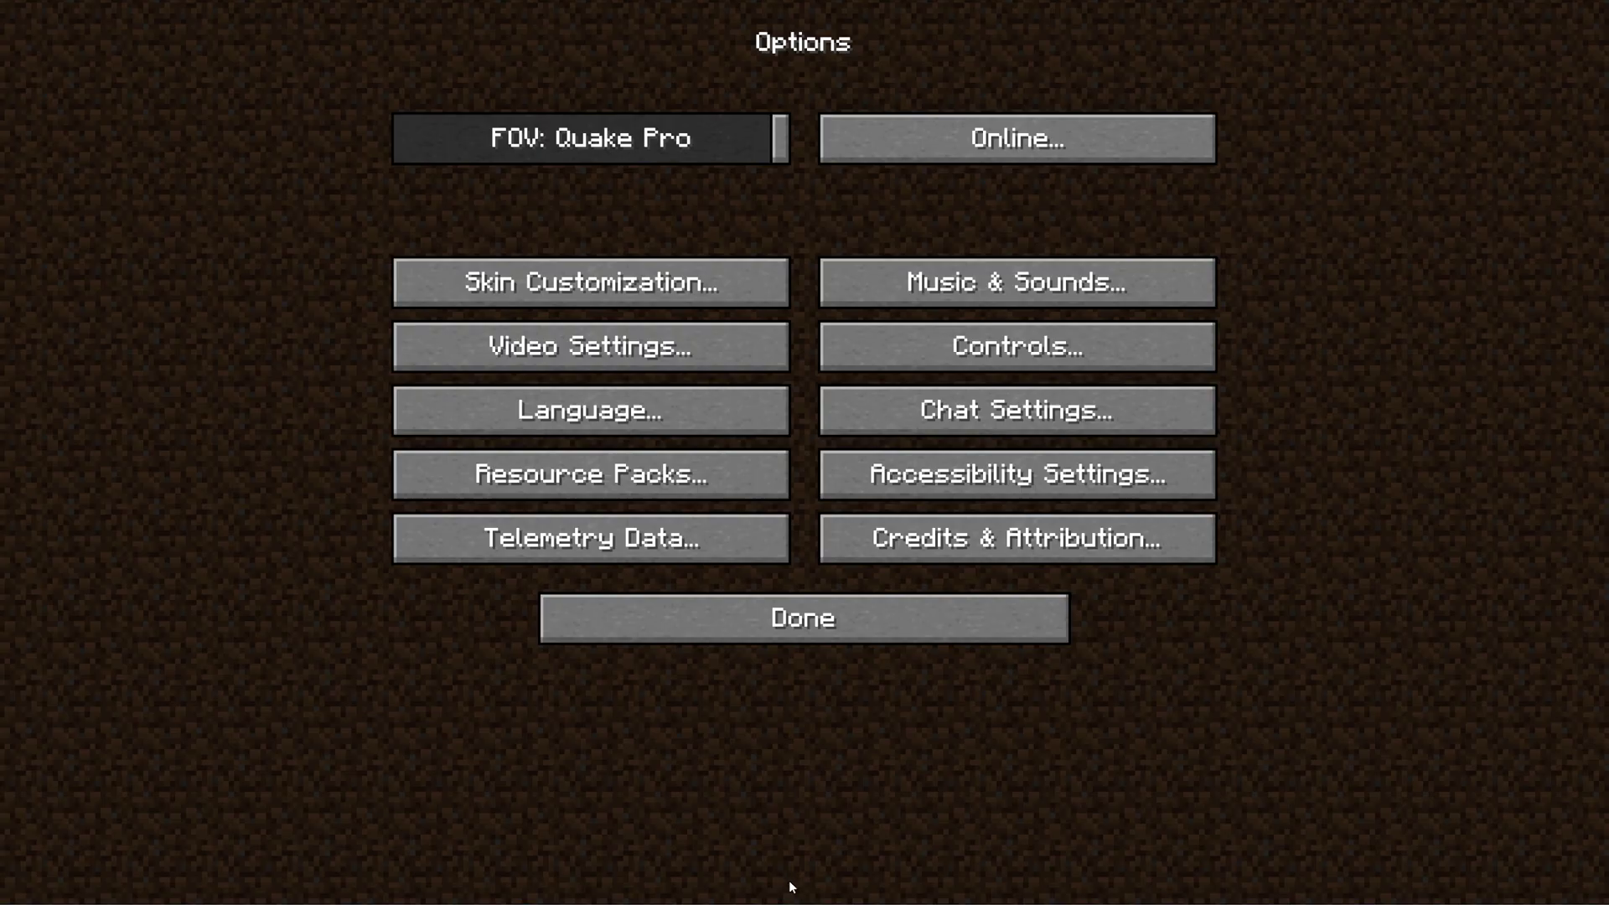
click(577, 341)
click(779, 46)
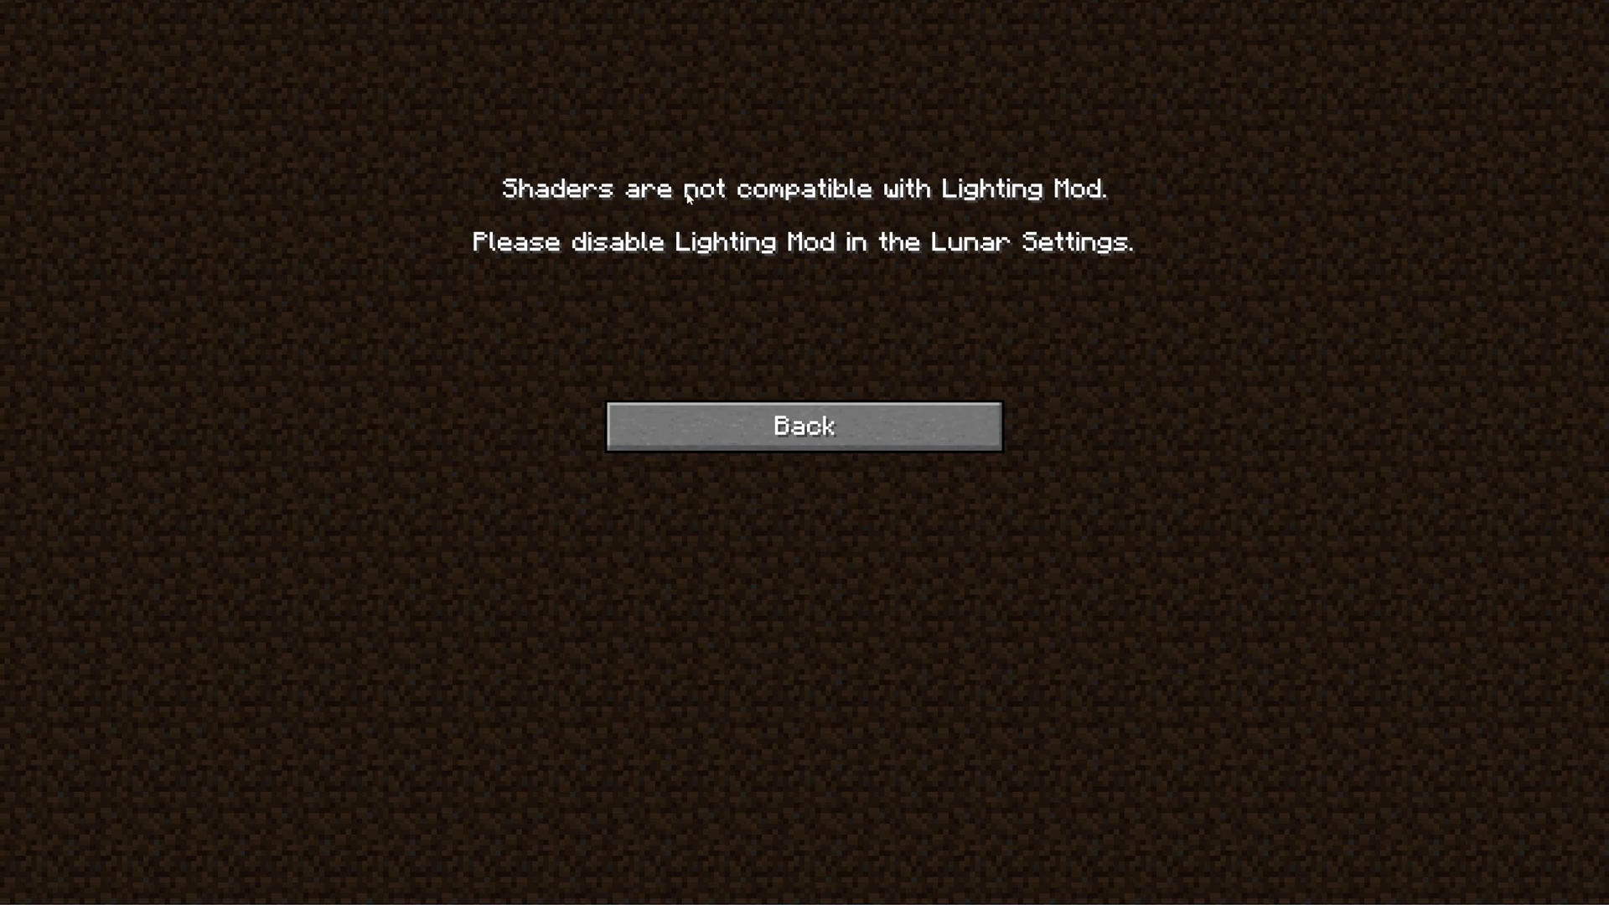
click(828, 434)
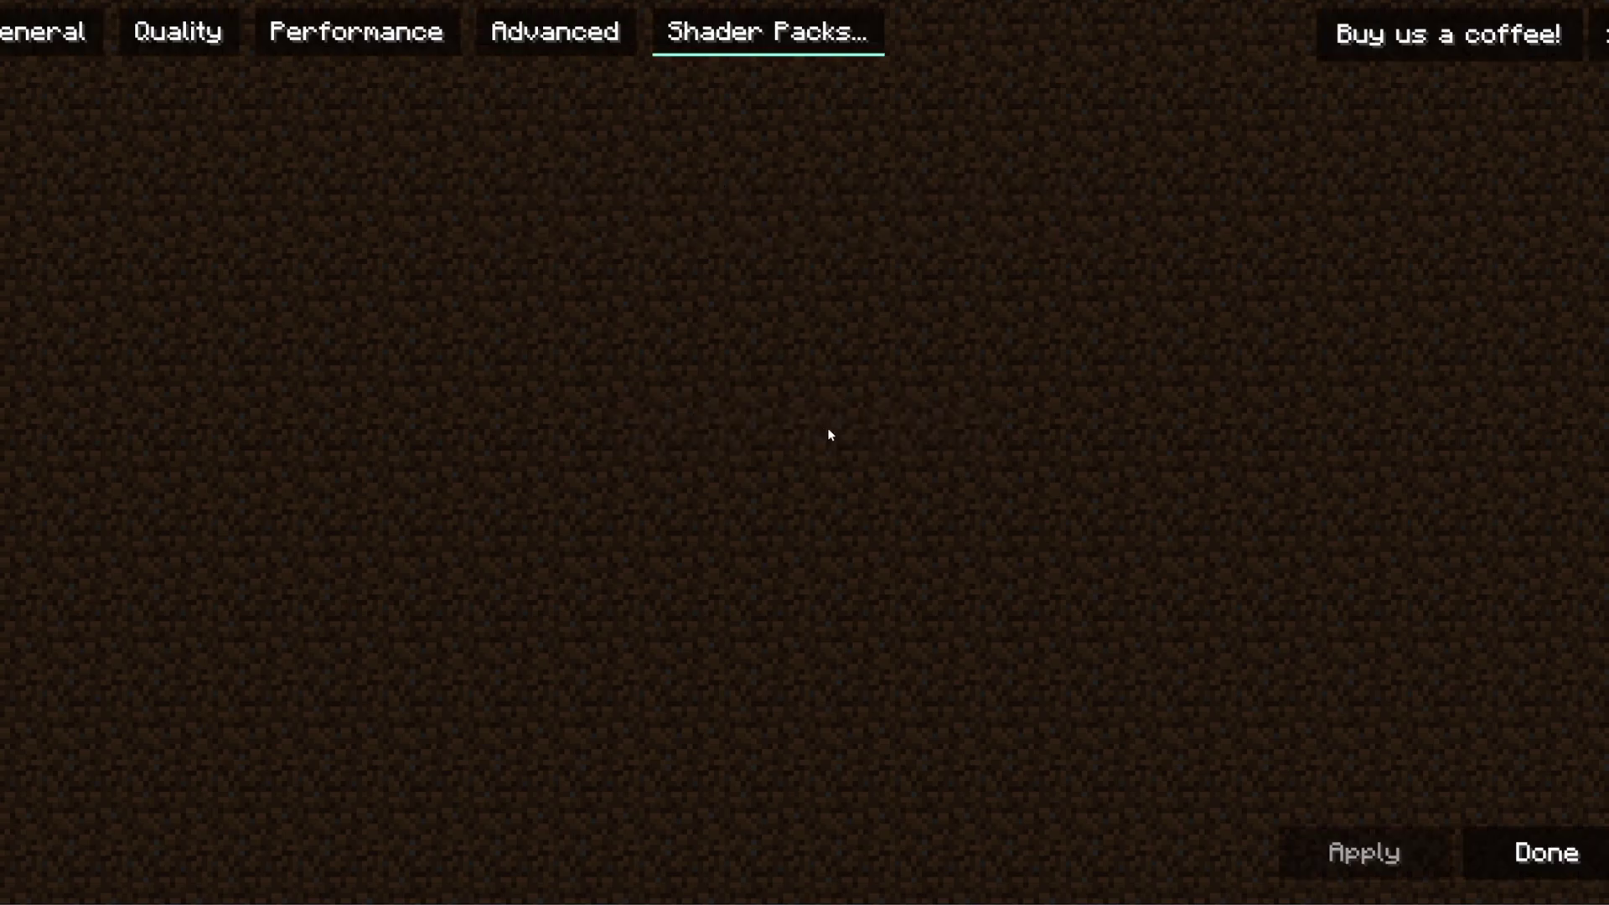
click(1522, 849)
key(Escape)
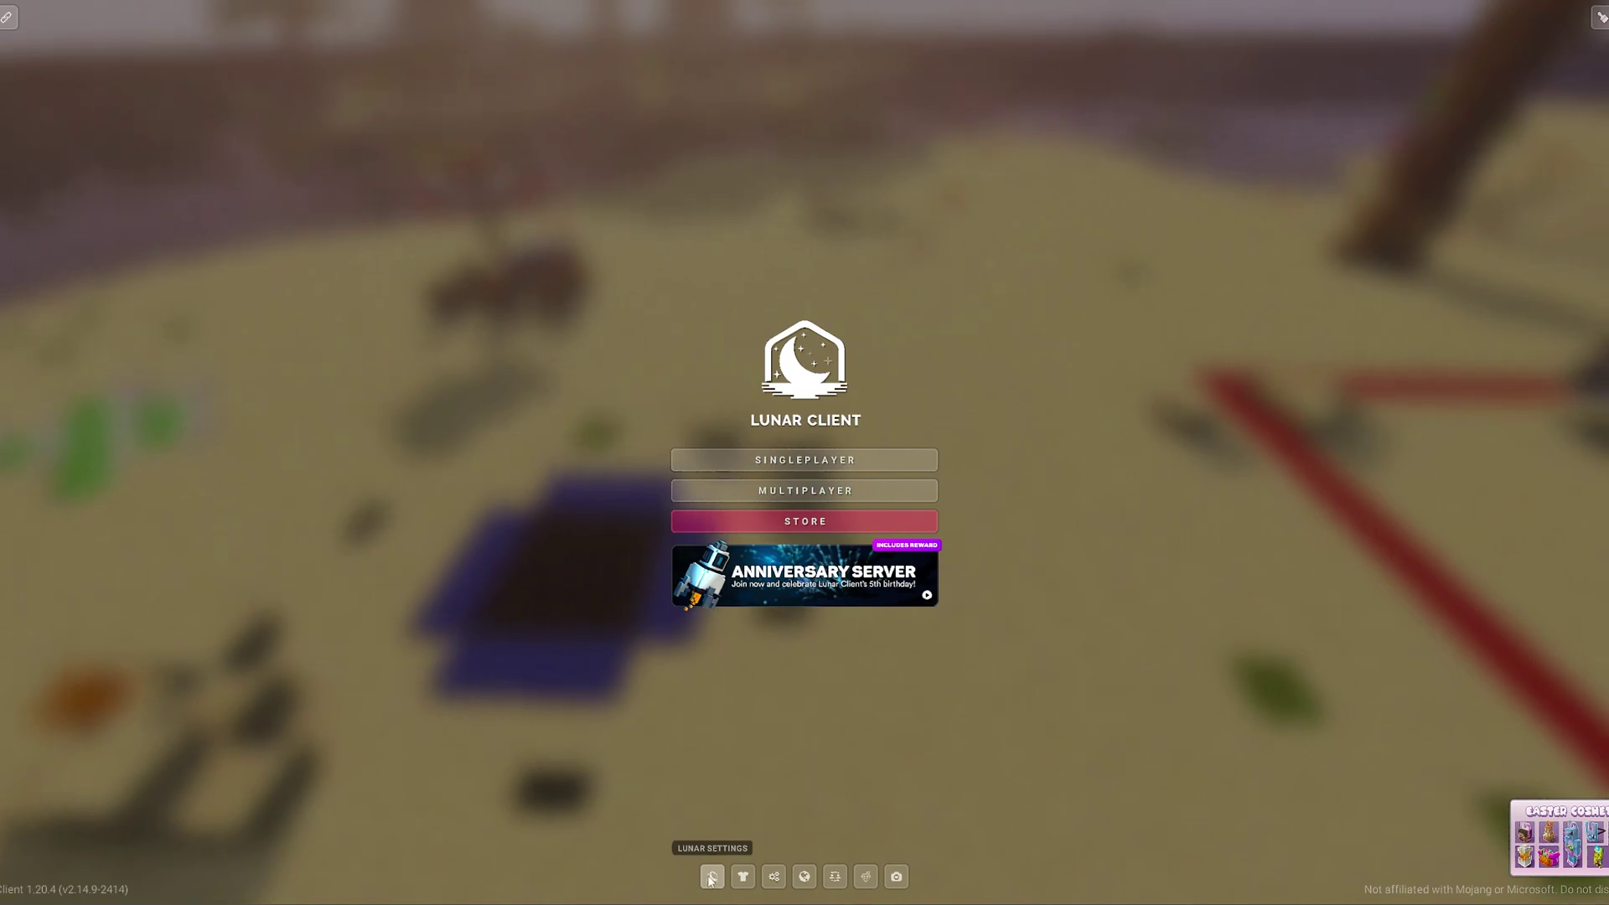
Find the Lighting mod in the Lunar settings and disable it.
click(712, 878)
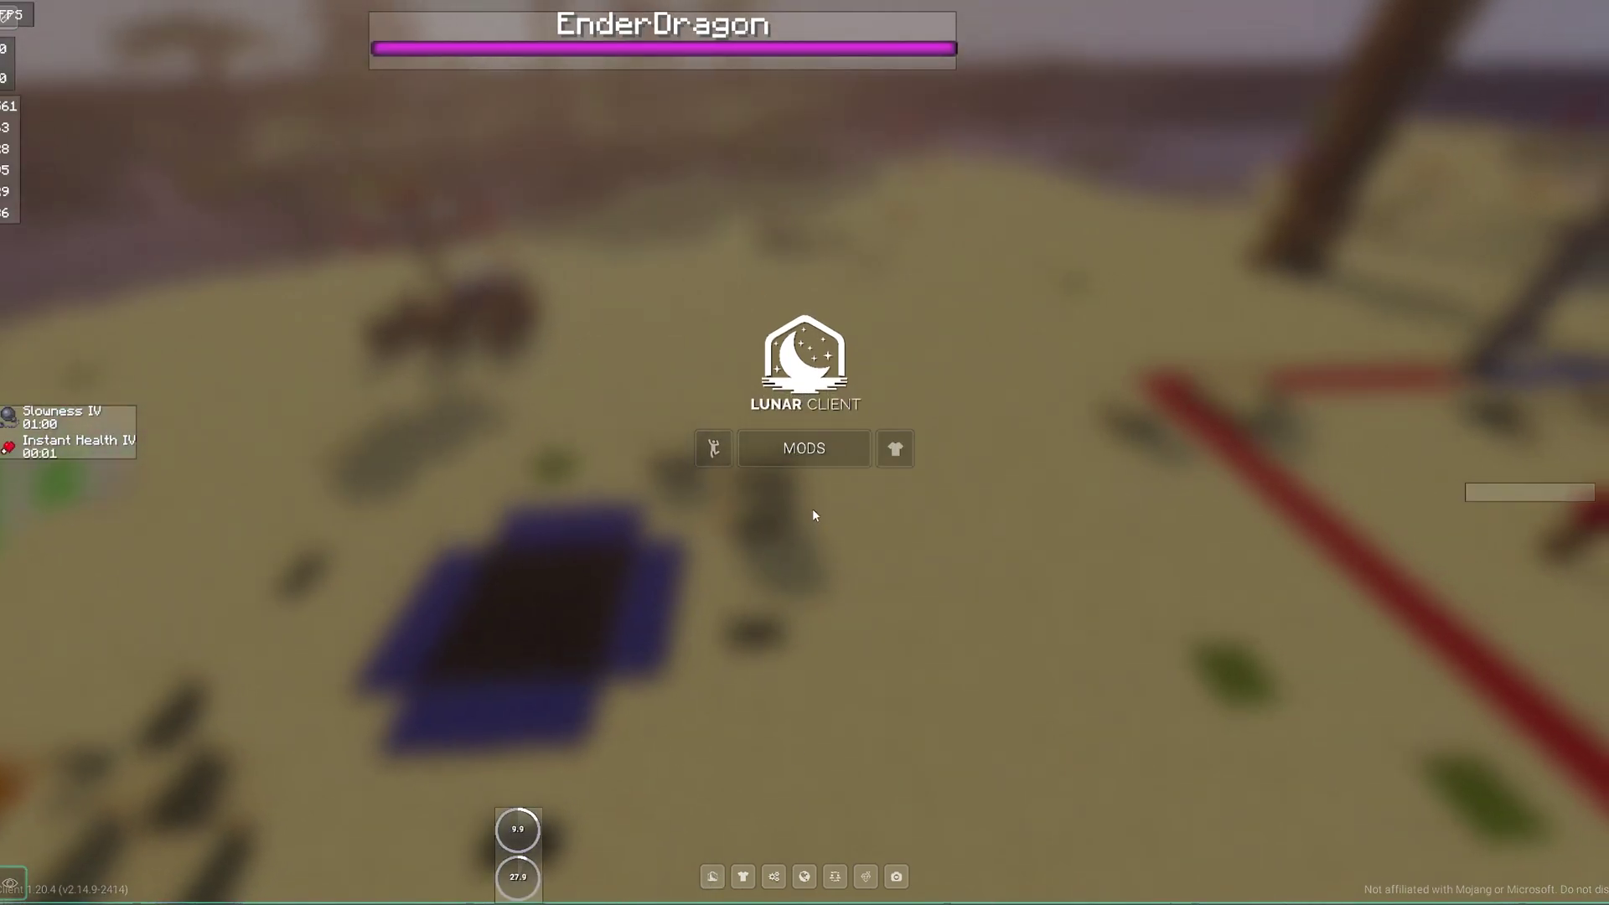
click(790, 453)
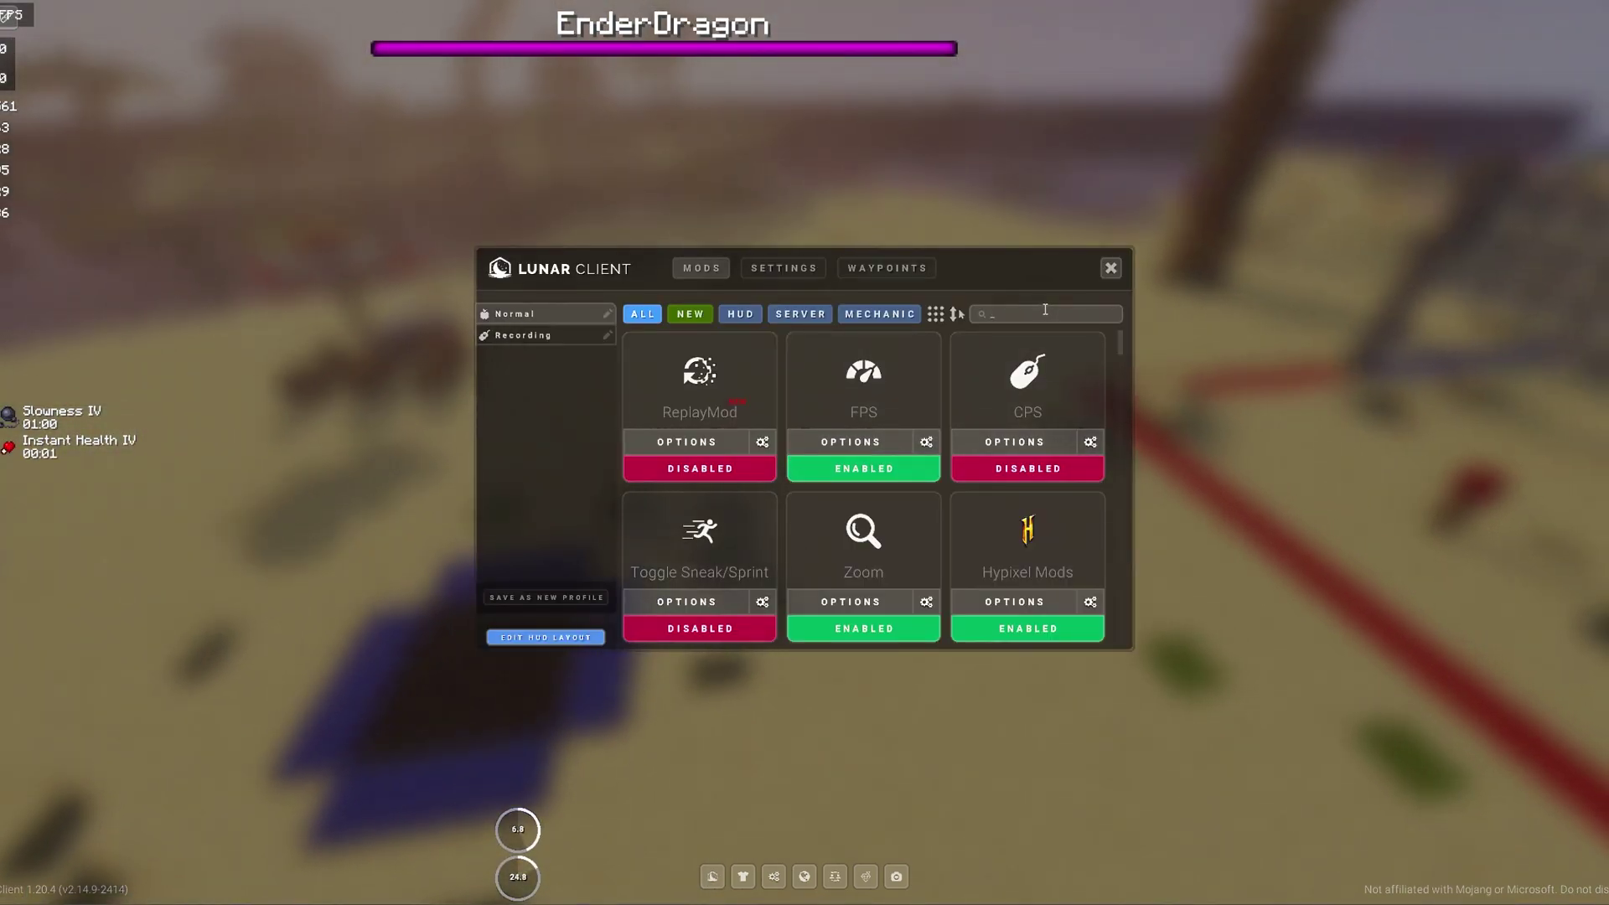
click(1044, 311)
text(brL)
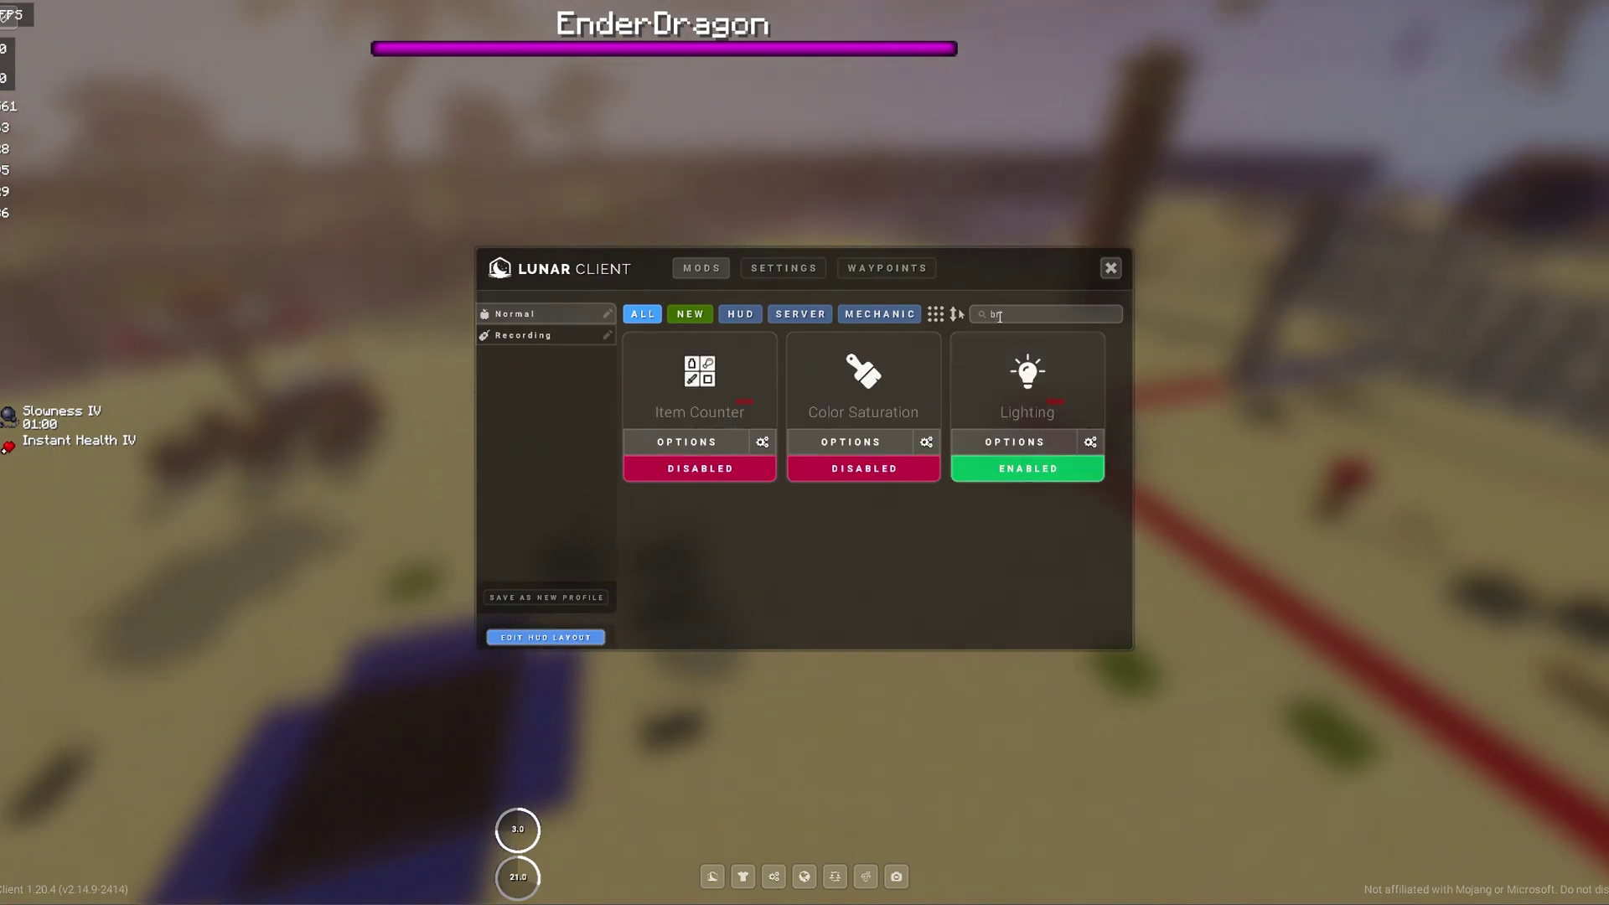
click(1027, 469)
click(1111, 269)
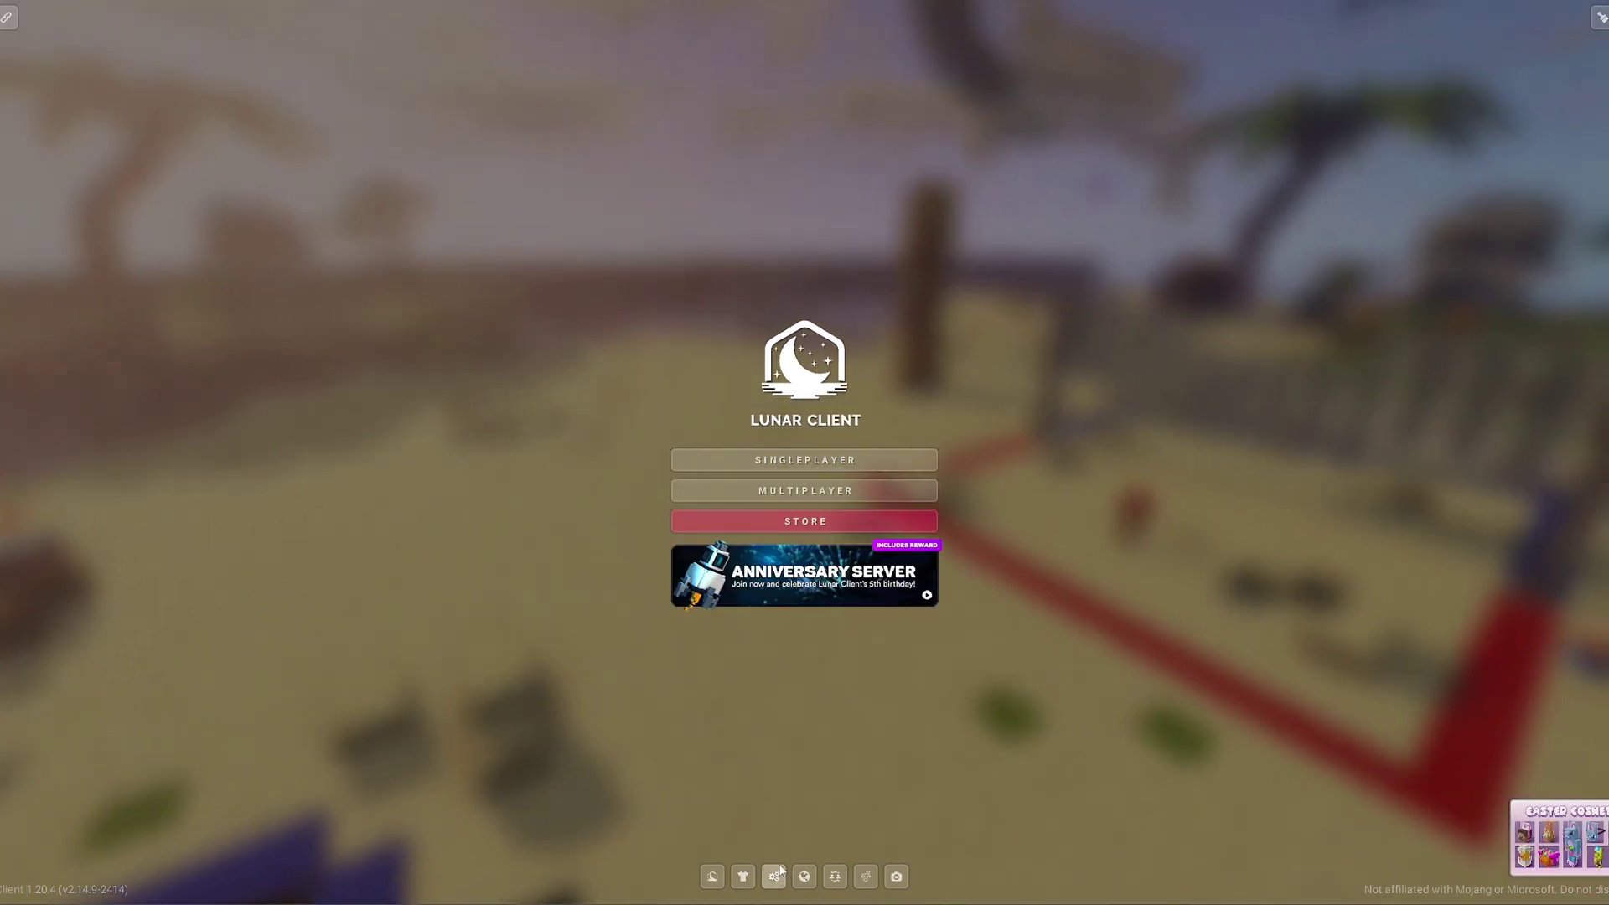
Open the shader pack folder from the game's video settings and move its window aside.
click(778, 879)
click(621, 365)
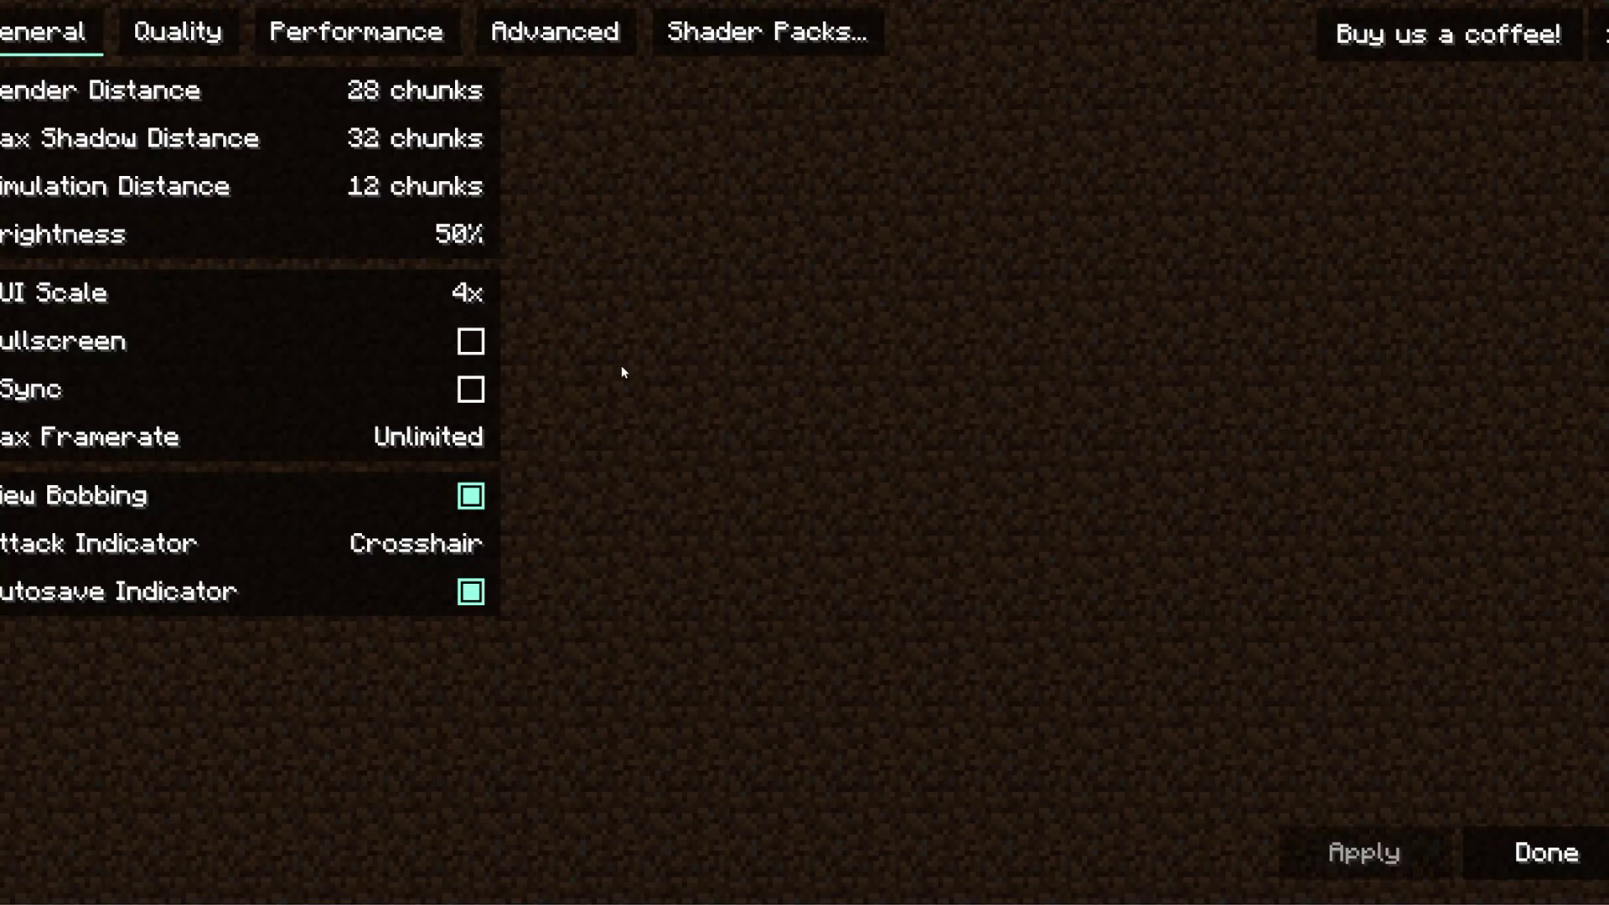
click(765, 31)
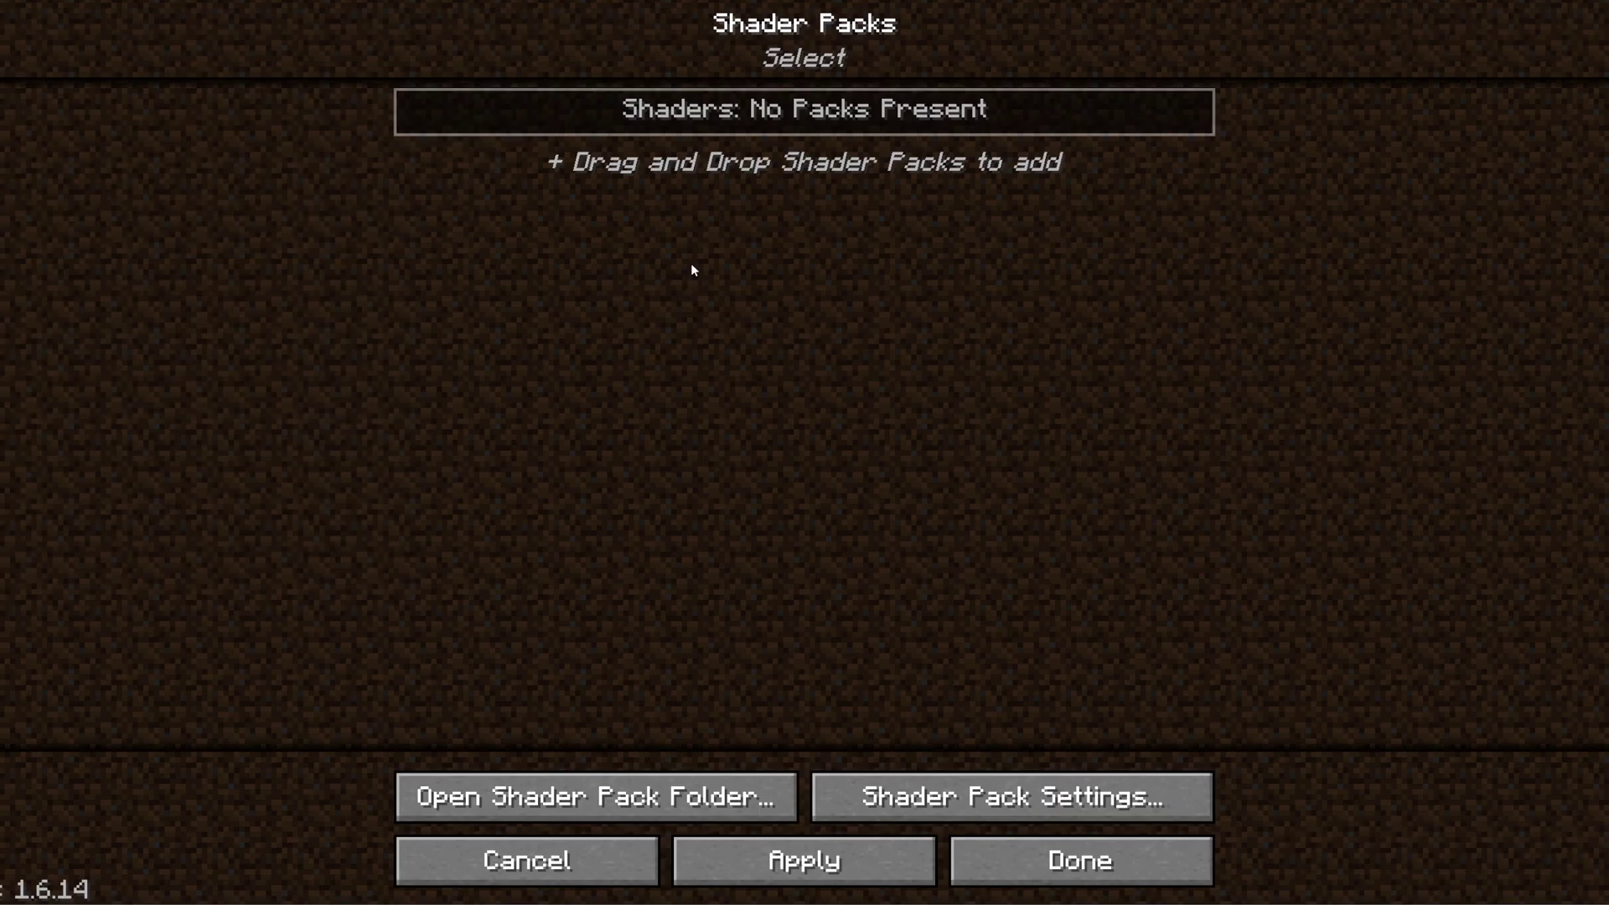
click(603, 800)
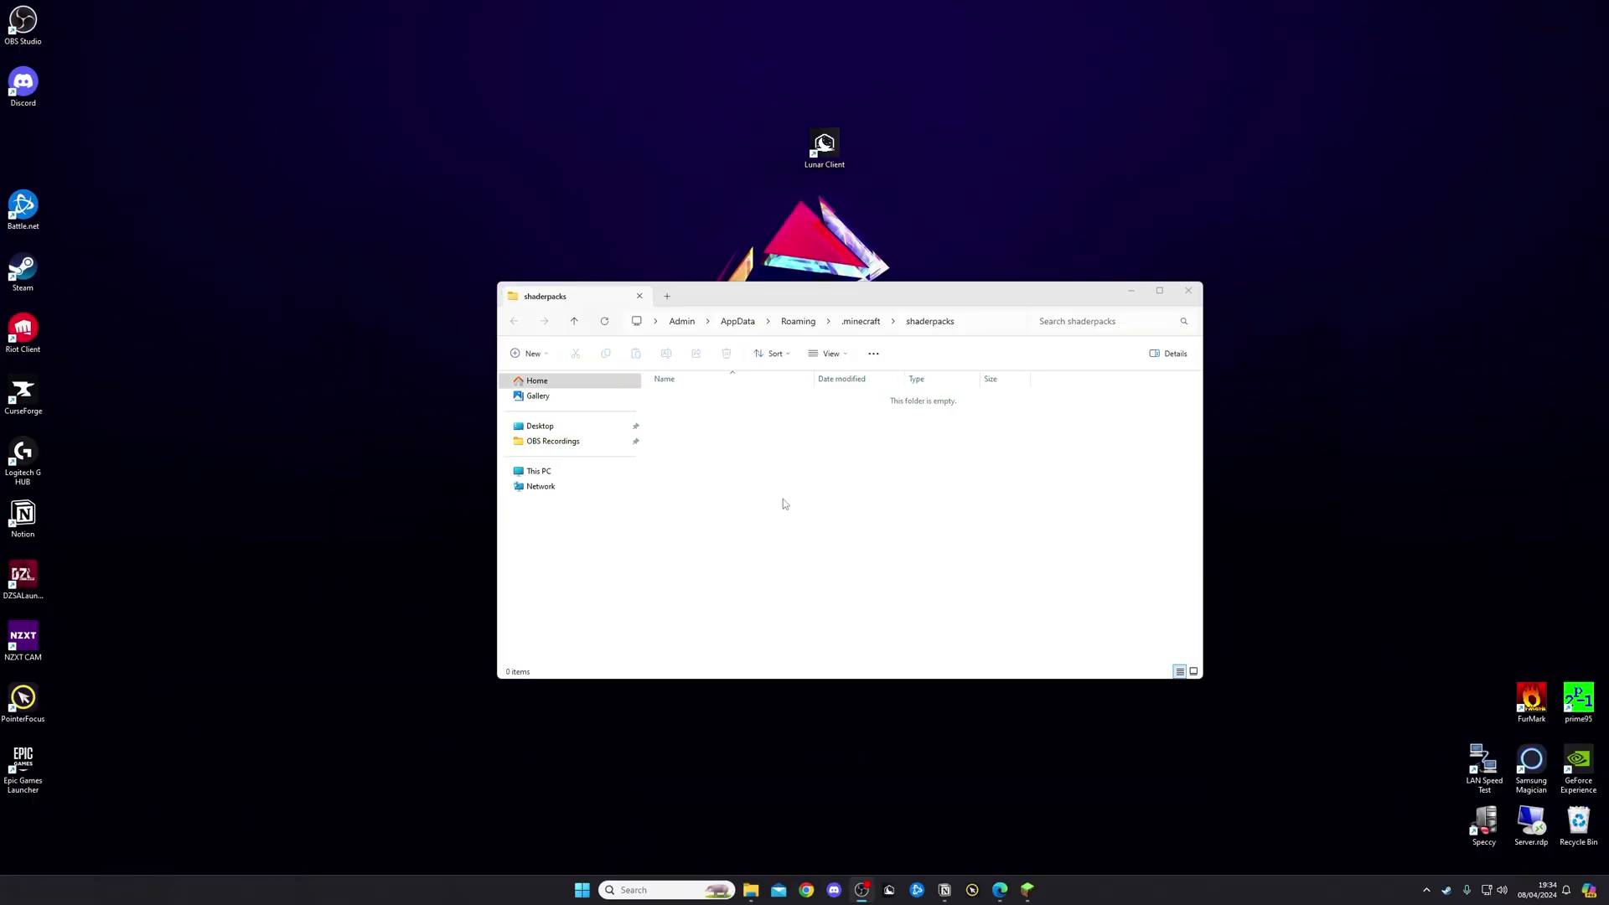
drag(838, 495, 997, 543)
drag(932, 457, 714, 411)
drag(706, 302, 1608, 276)
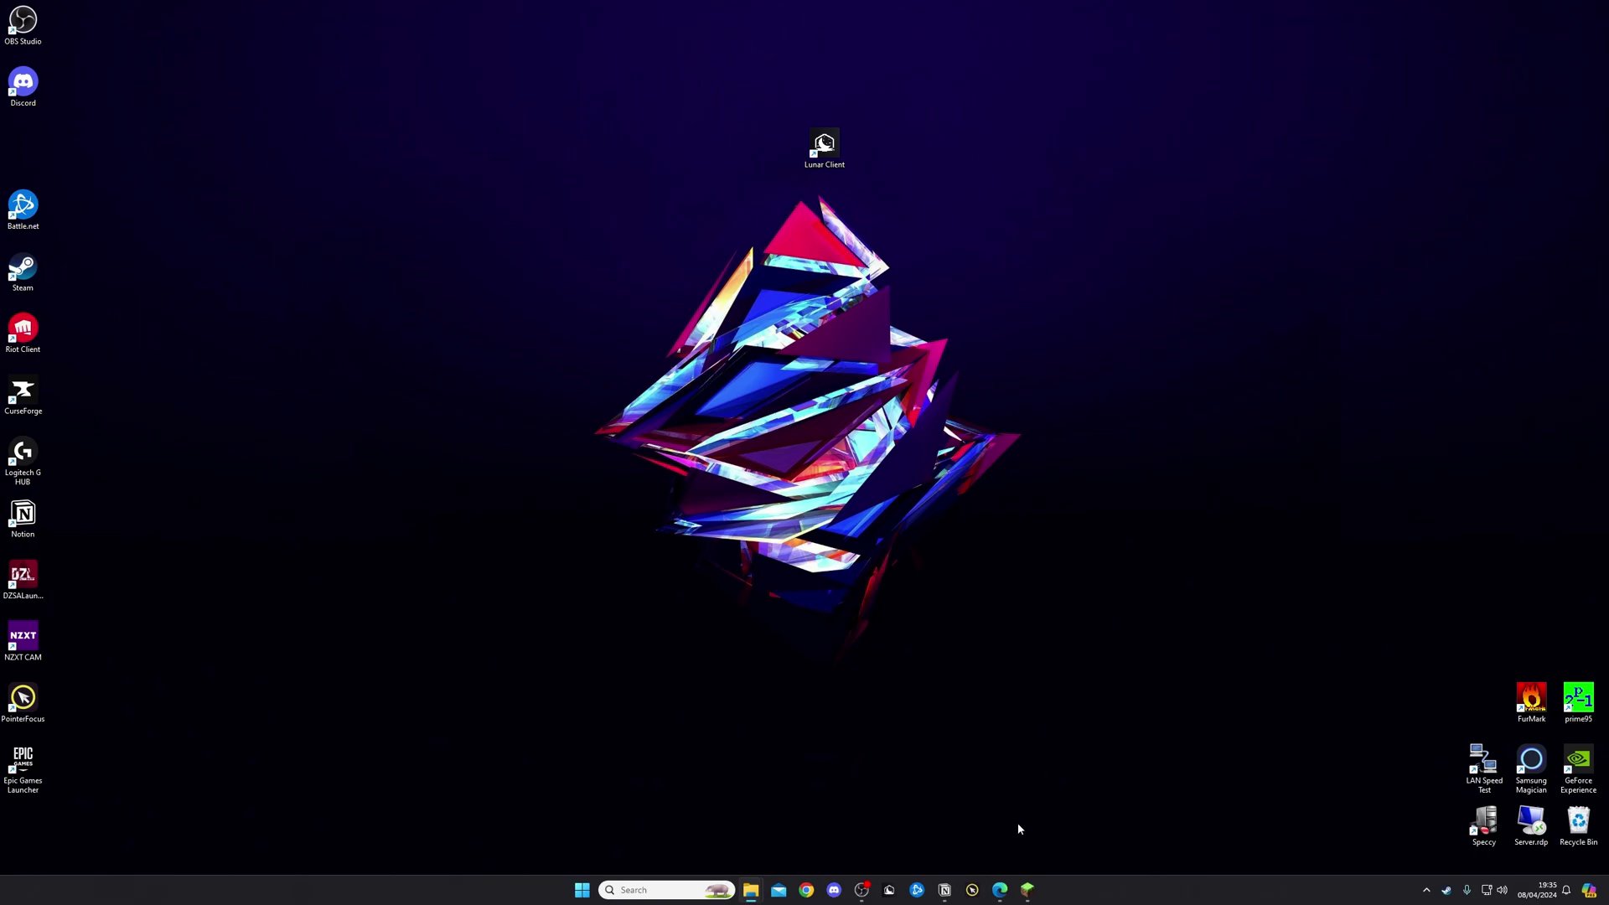
Switch to Microsoft Edge and download Sildur's Vibrant Shaders v1.50 Extreme from the Sildur's Shaders page.
click(1000, 890)
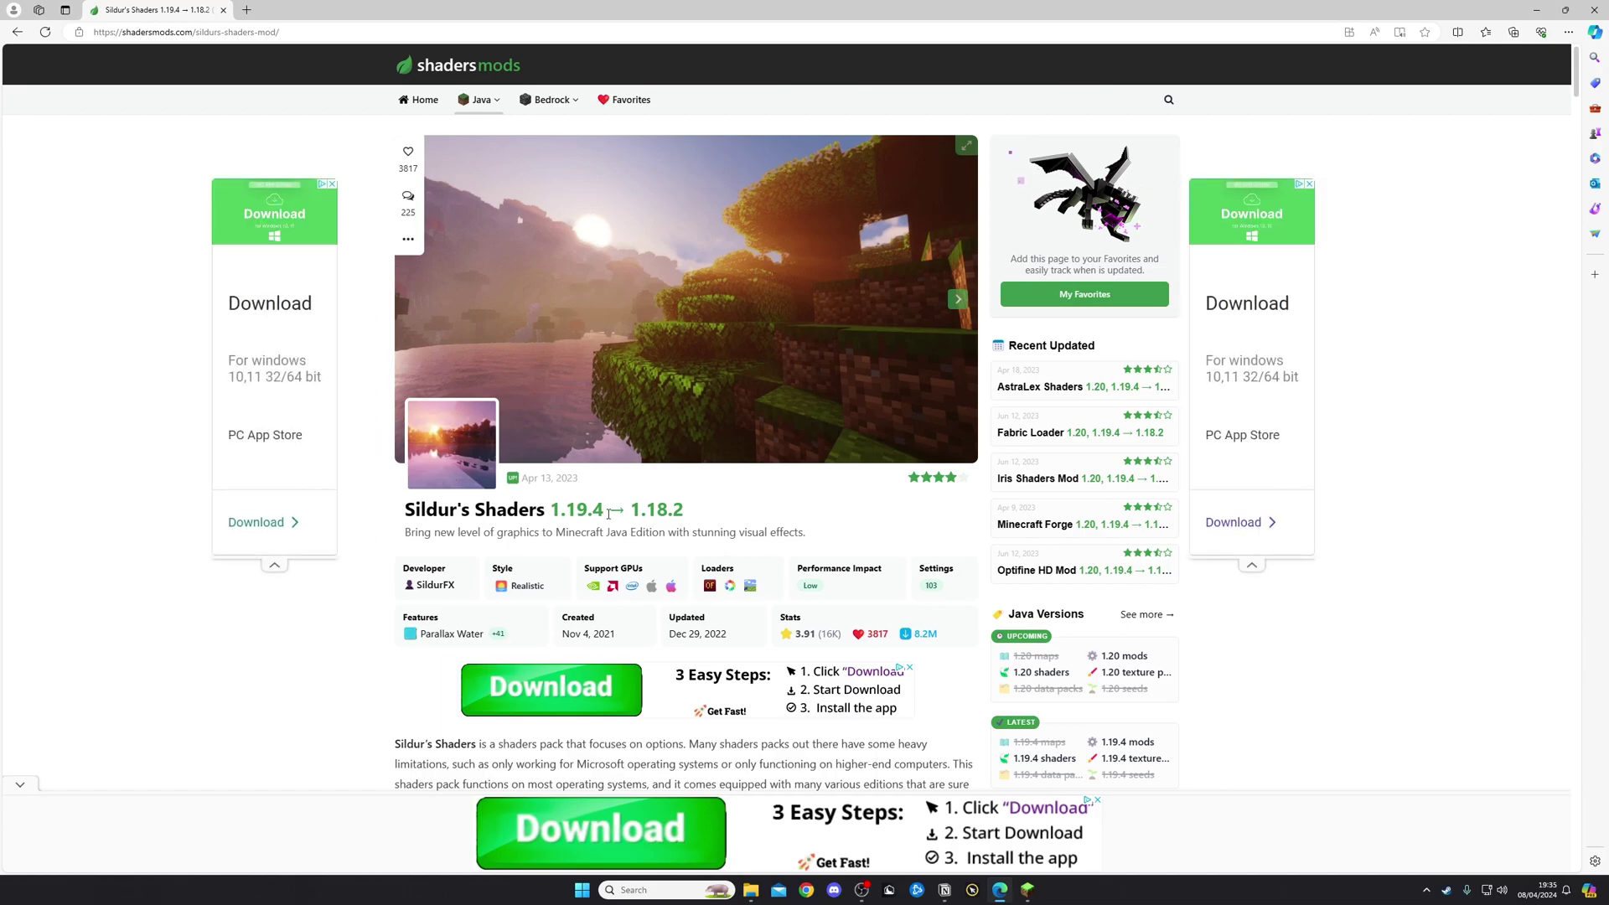
scroll(608, 513, down, 15)
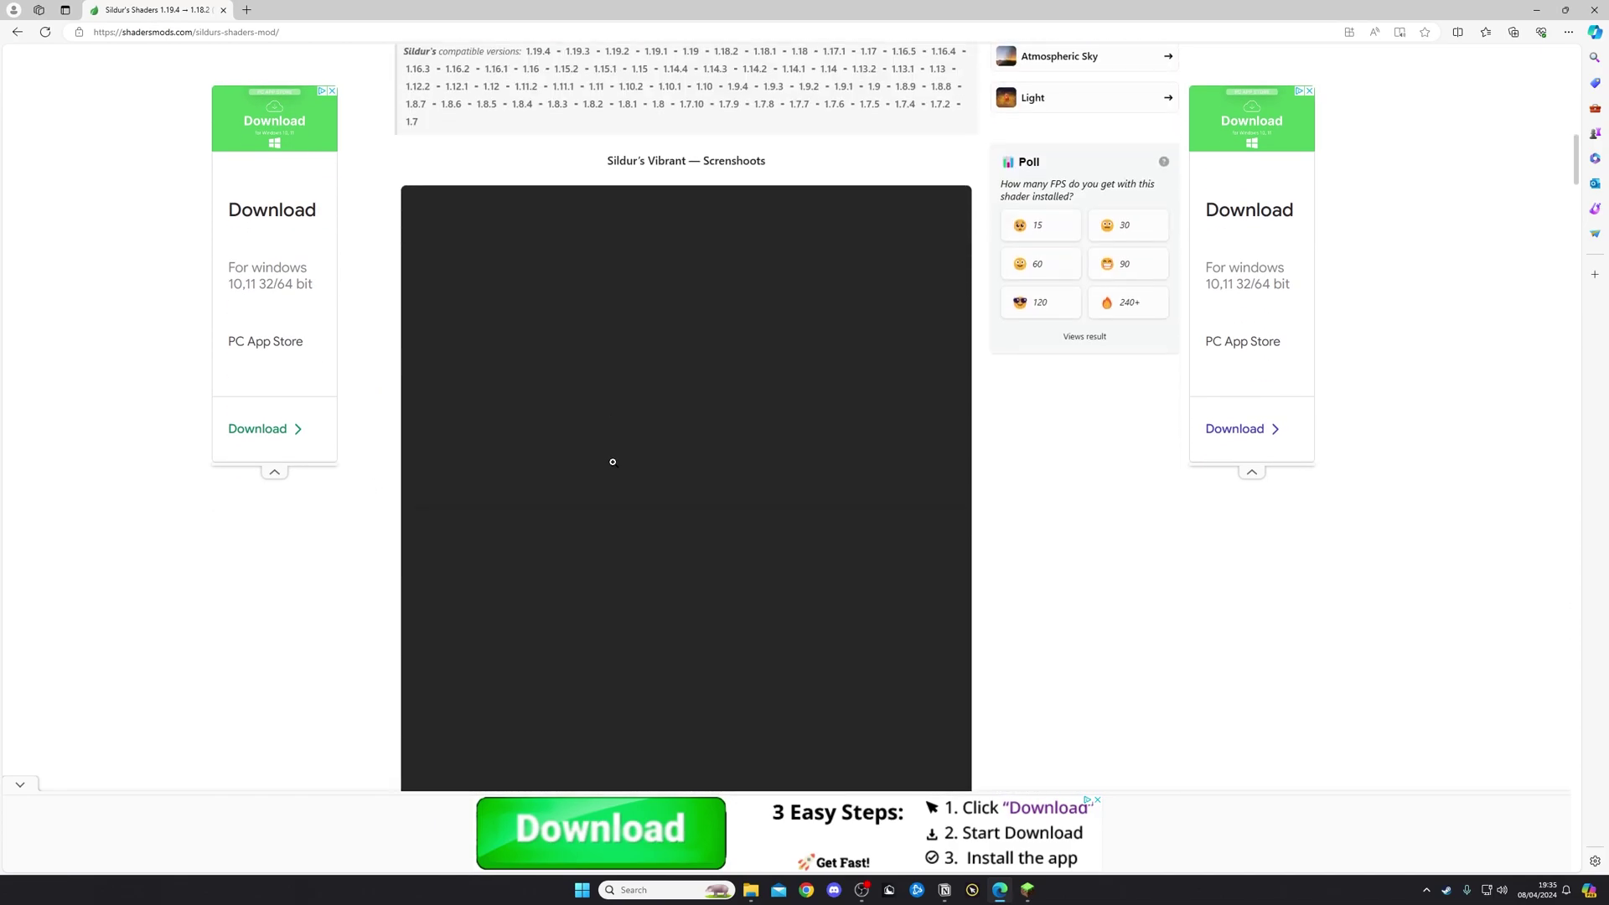
scroll(612, 462, down, 20)
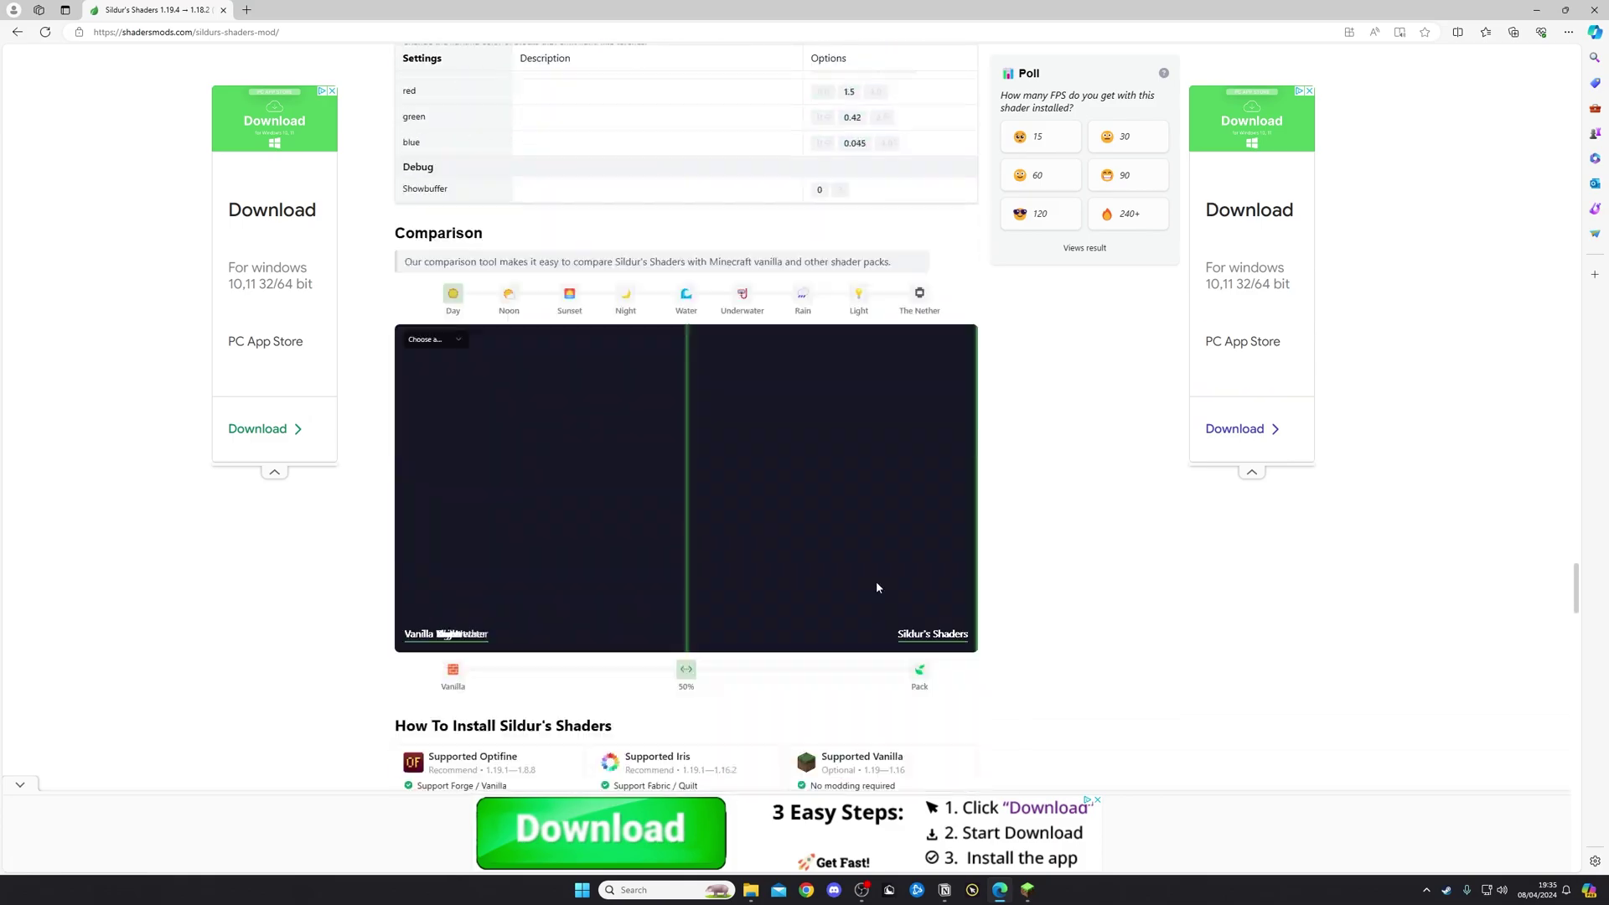
scroll(876, 586, down, 15)
scroll(533, 449, up, 10)
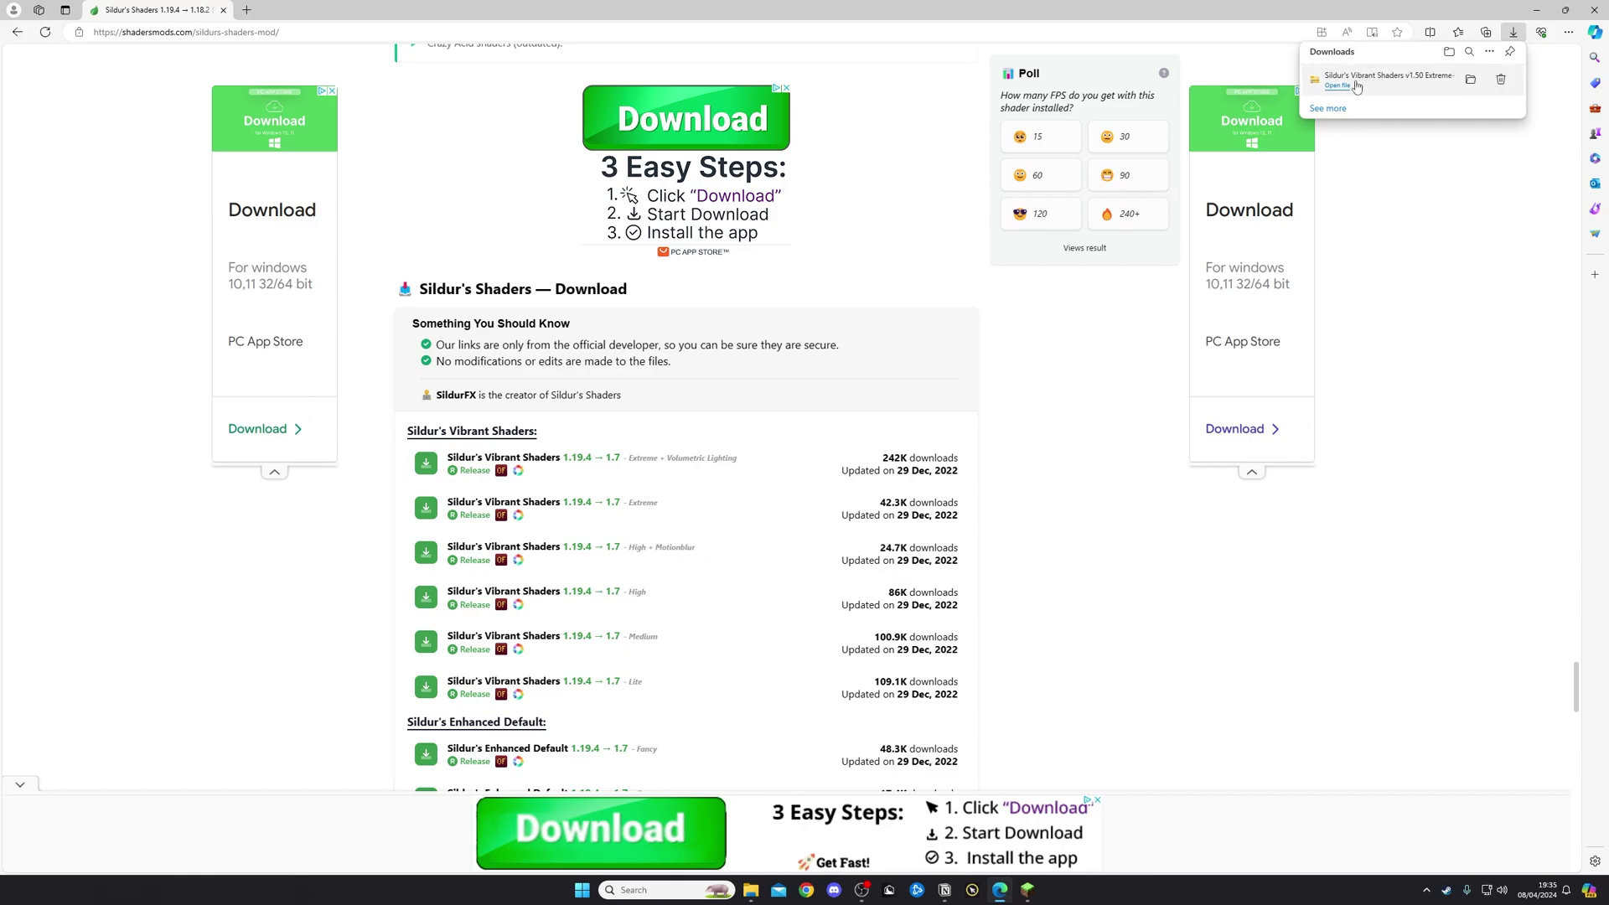
Move the downloaded Sildur's Vibrant Shaders v1.50 Extreme-VL zip from Downloads into the shaderpacks folder, and close both folder windows.
click(1471, 81)
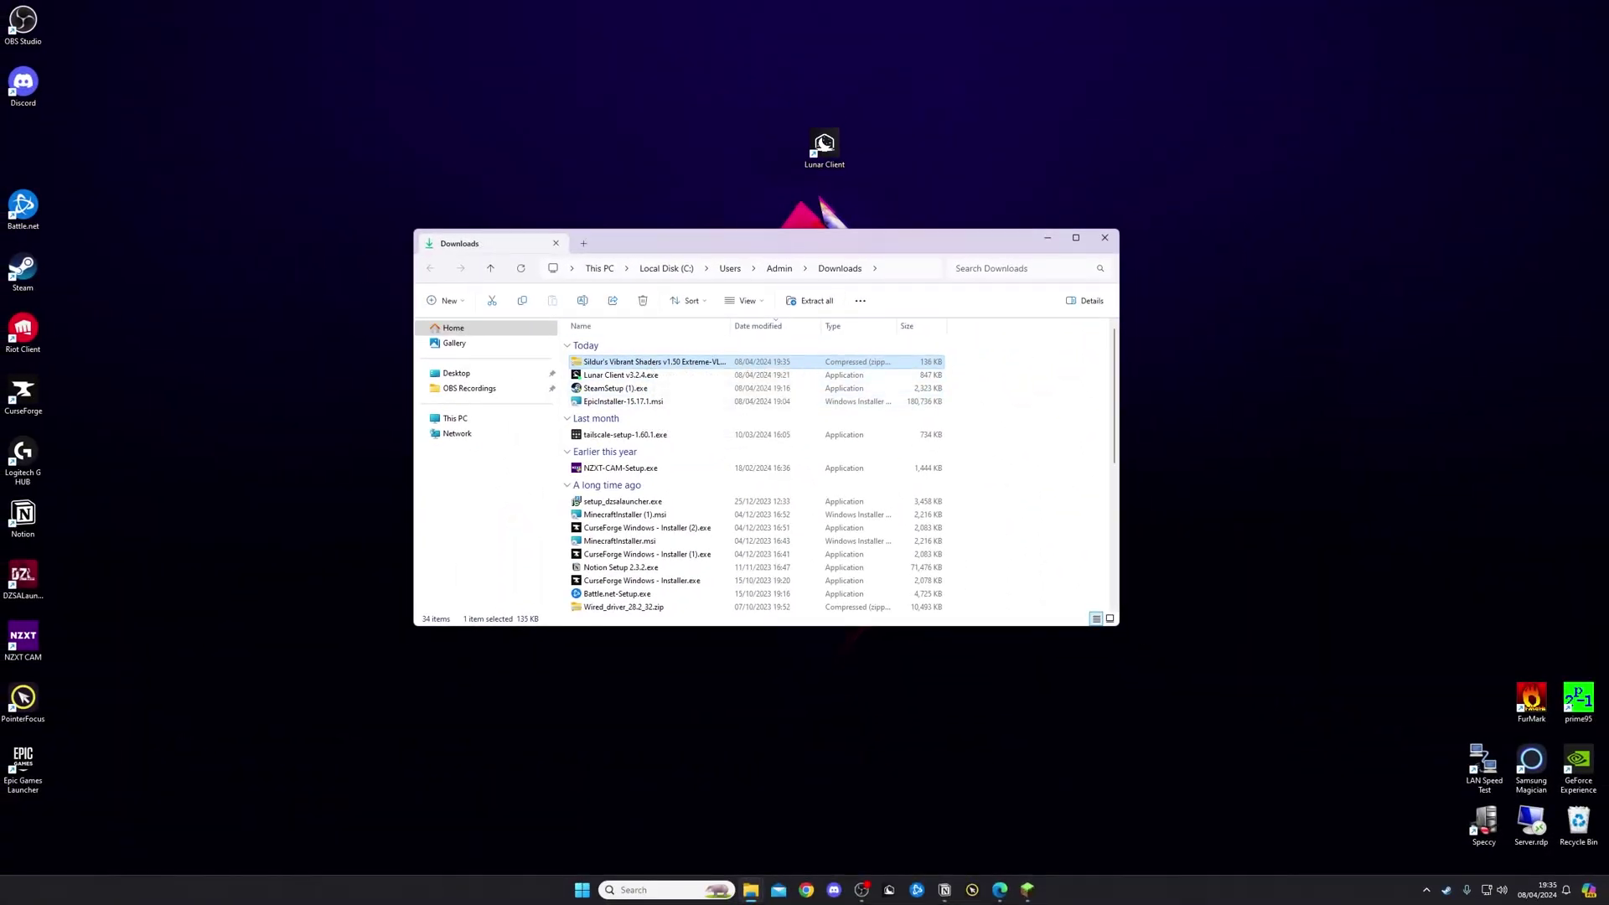
drag(1608, 359, 959, 404)
drag(654, 361, 1043, 596)
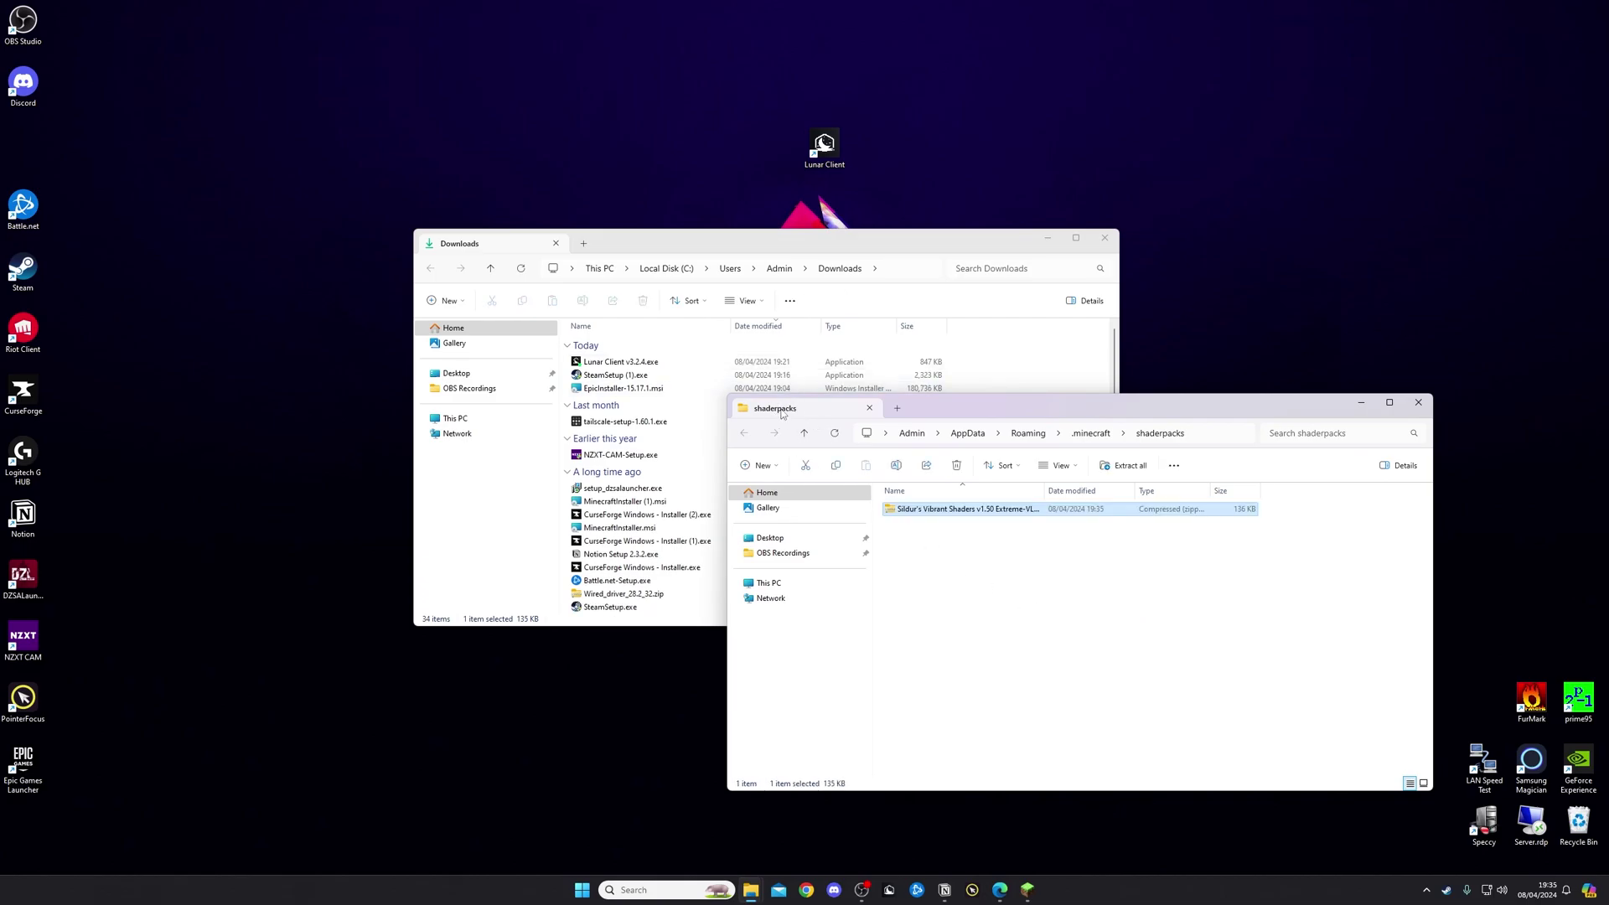
click(1418, 403)
click(1105, 239)
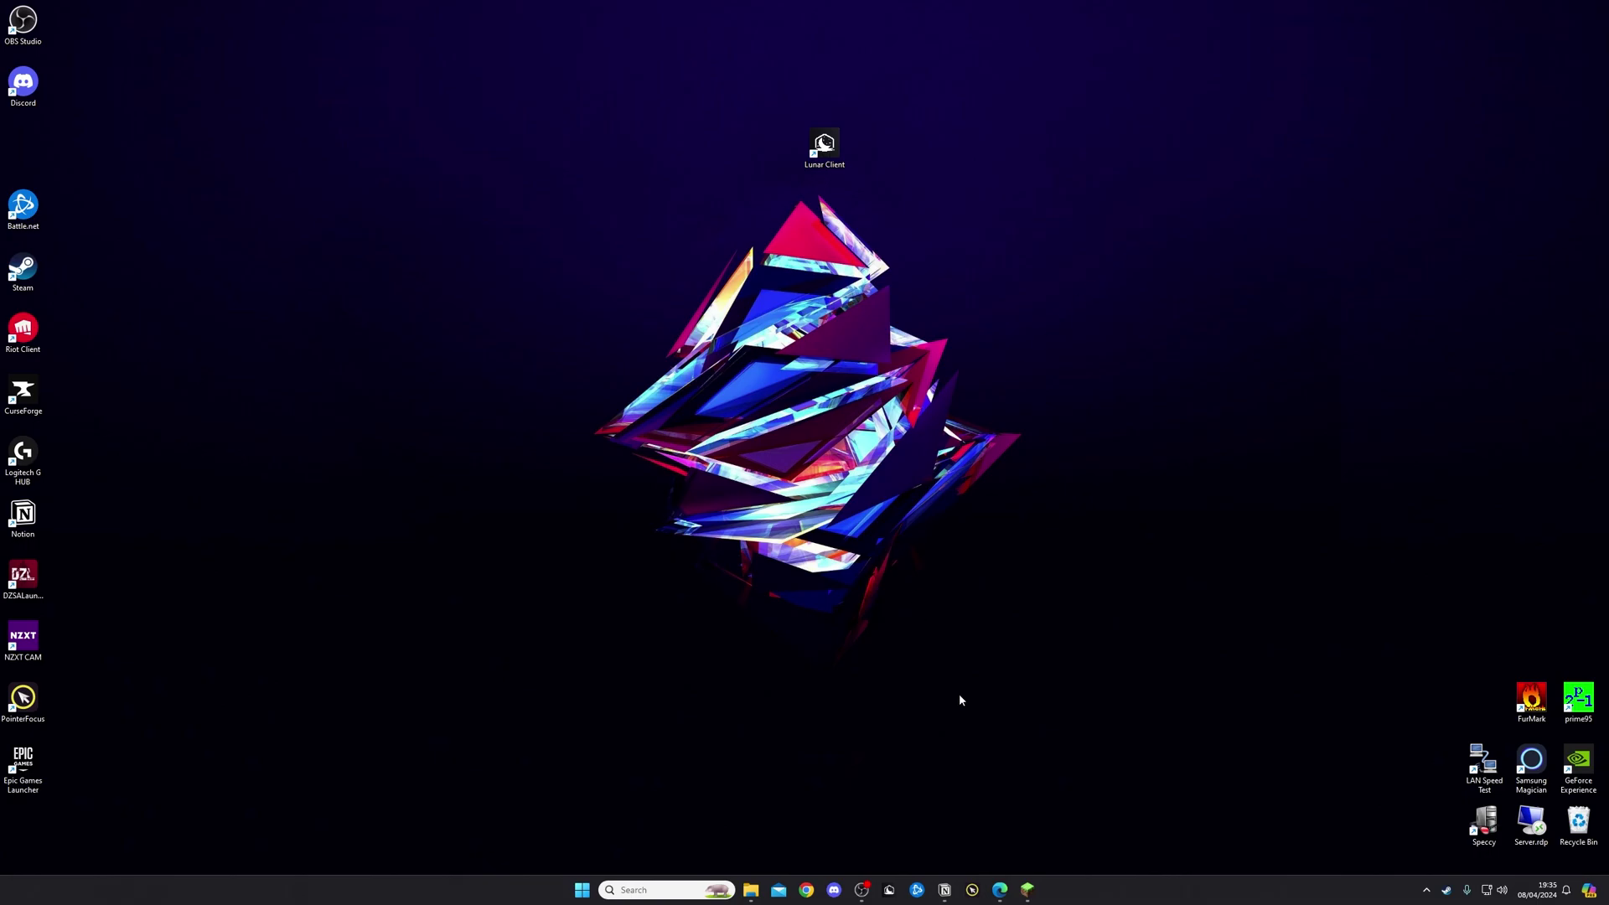
Switch back to Minecraft, select the Sildur's Vibrant Shaders v1.50 Extreme-VL.zip shader pack, save the selection and leave the options.
click(1024, 895)
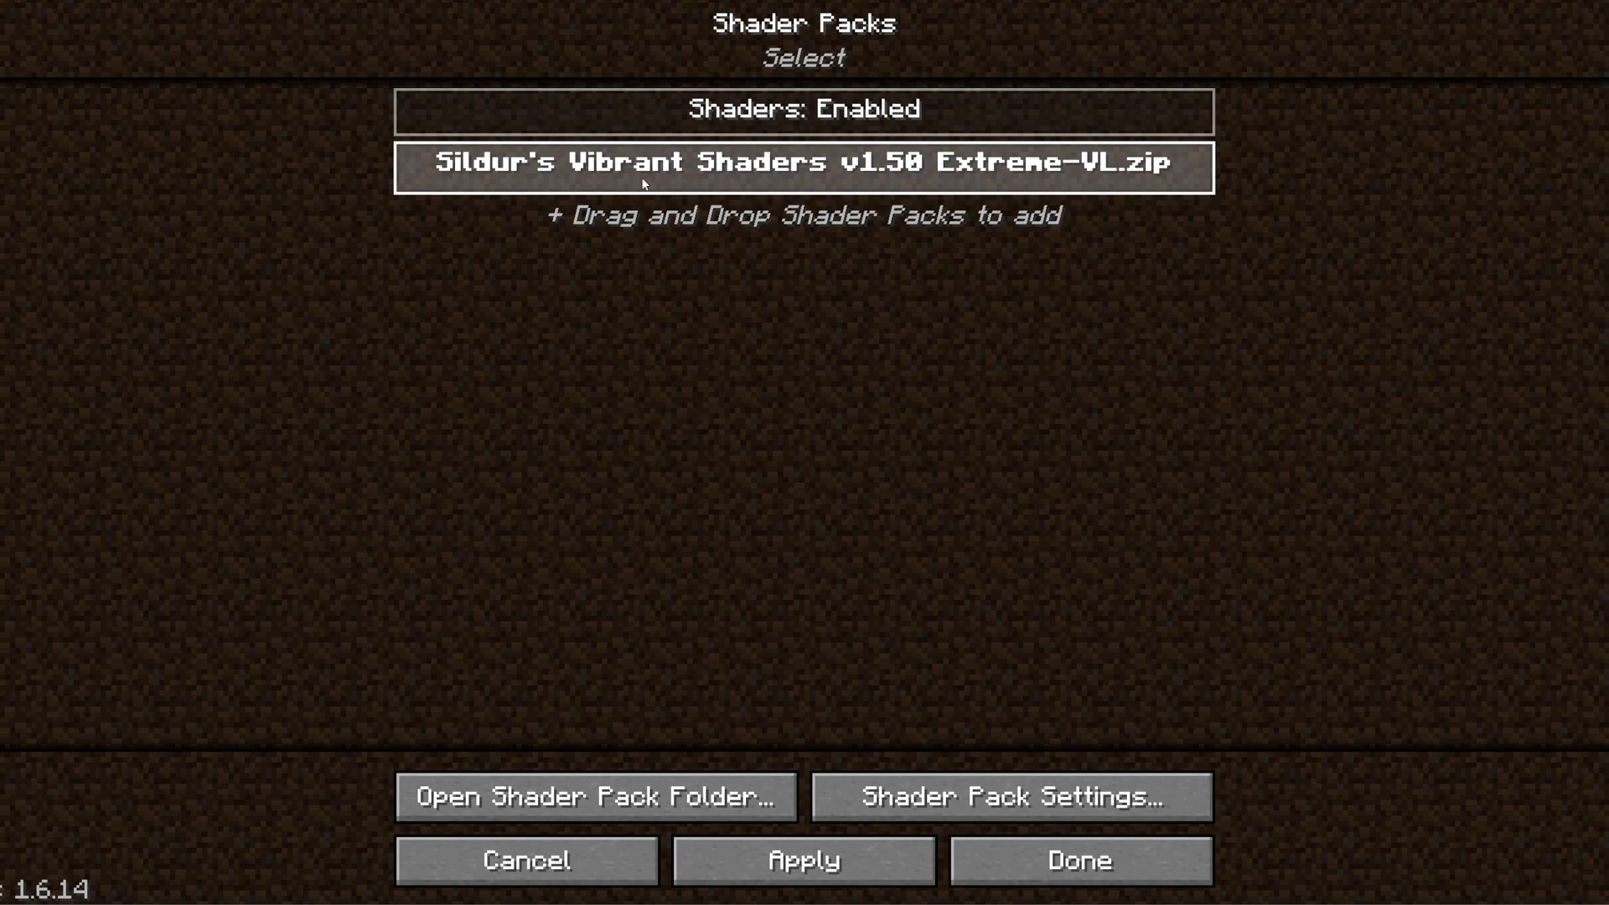
click(743, 184)
click(1041, 871)
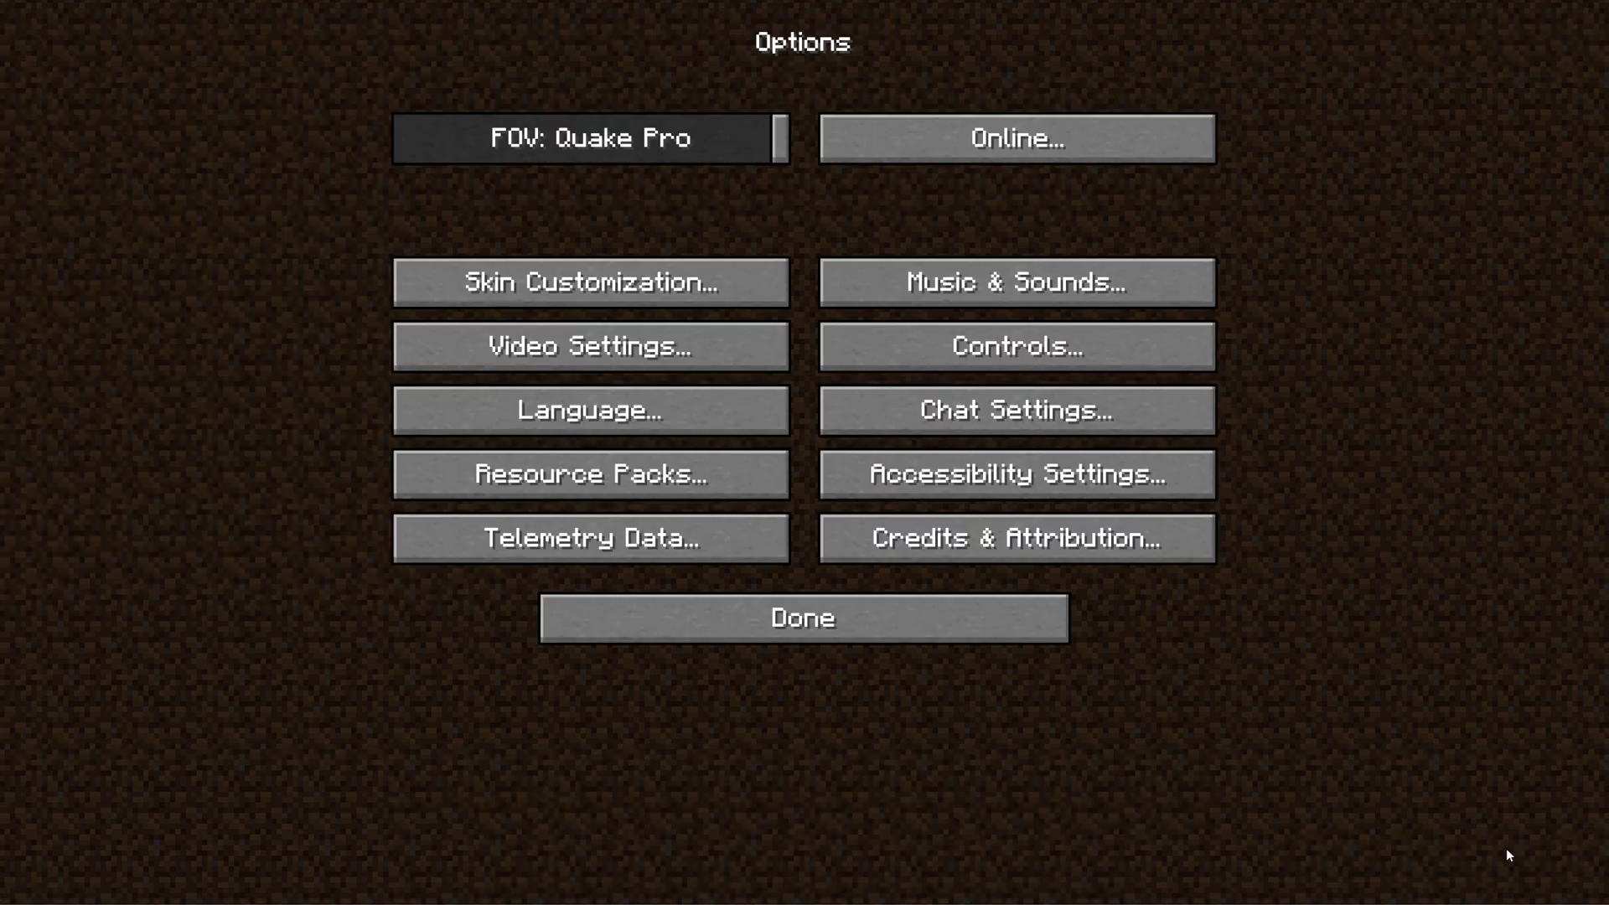
click(871, 641)
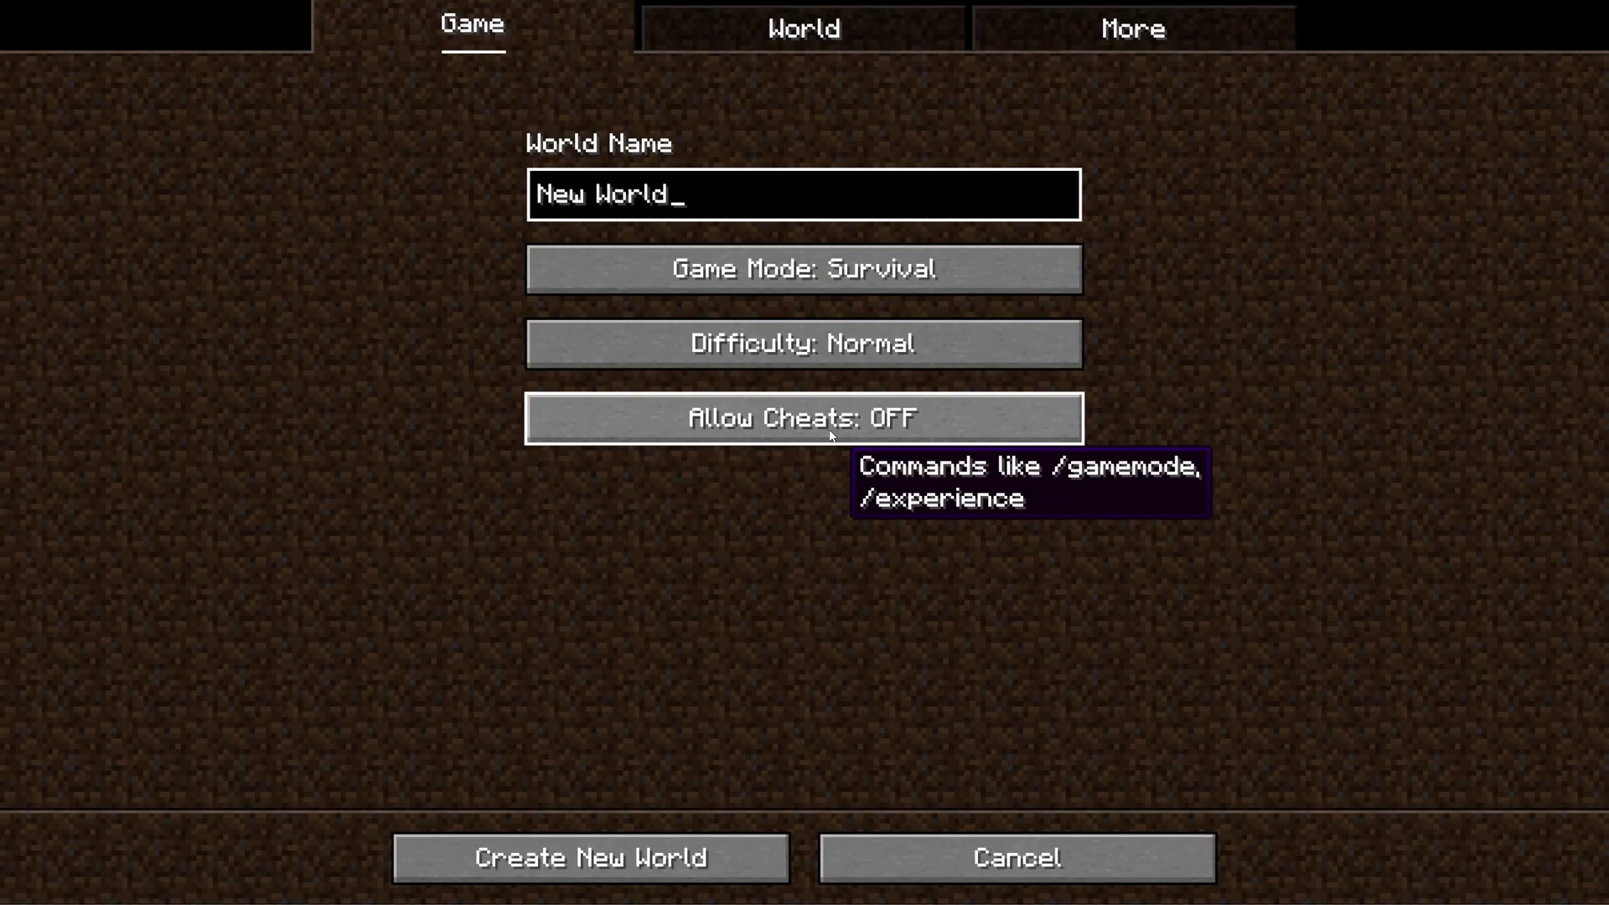
Change the game mode for the new world, and hide the HUD while viewing the landscape in the game.
click(807, 261)
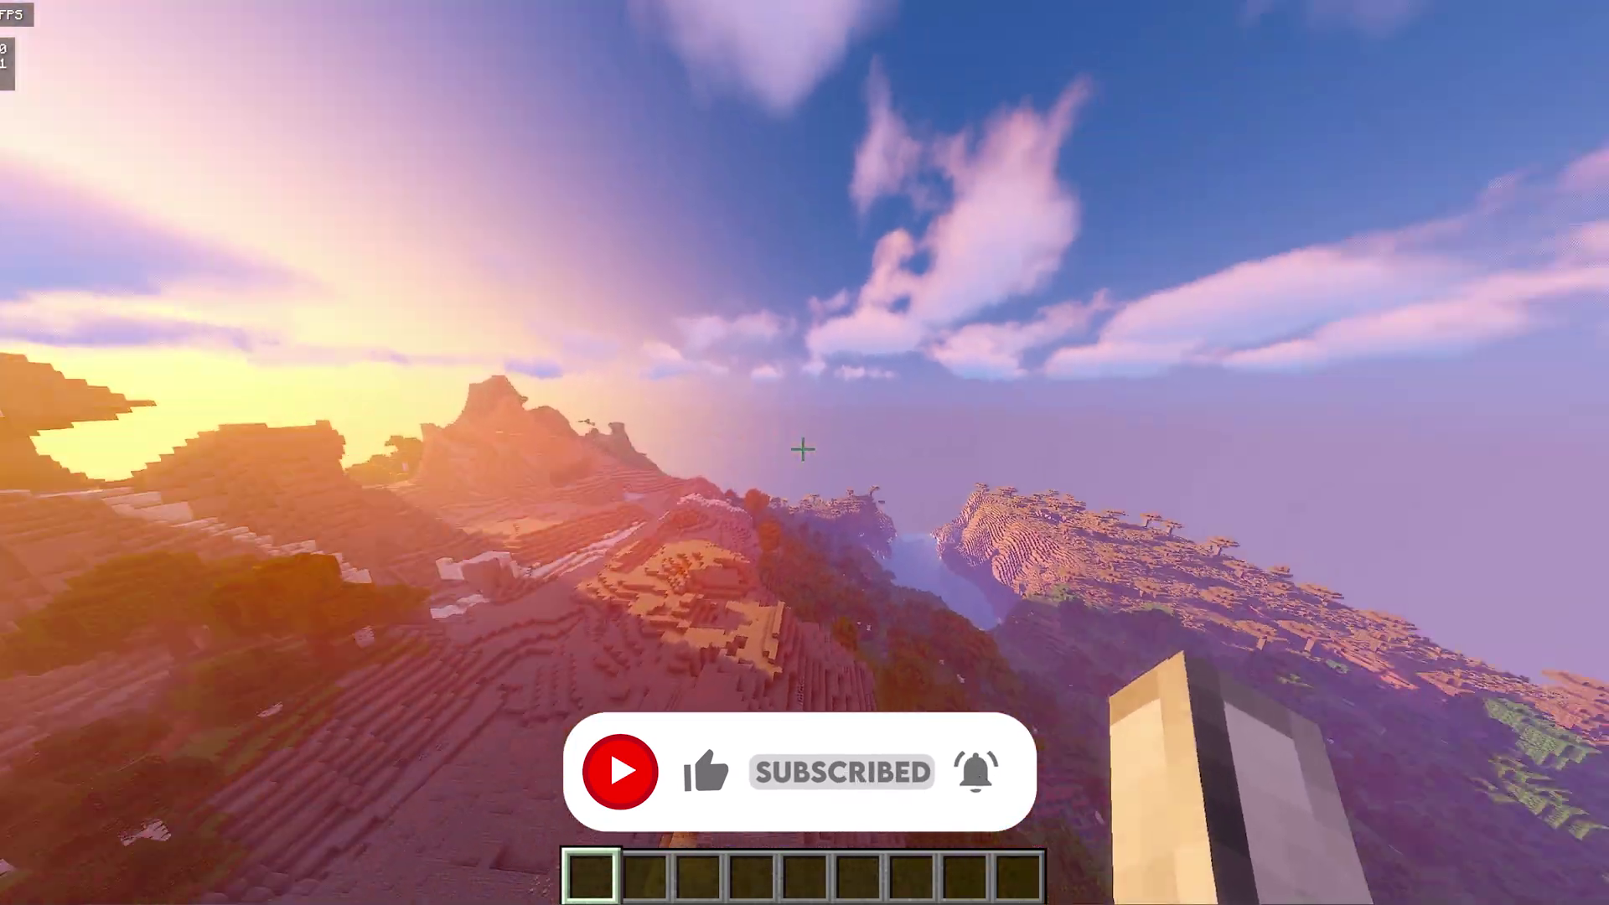
key(F1)
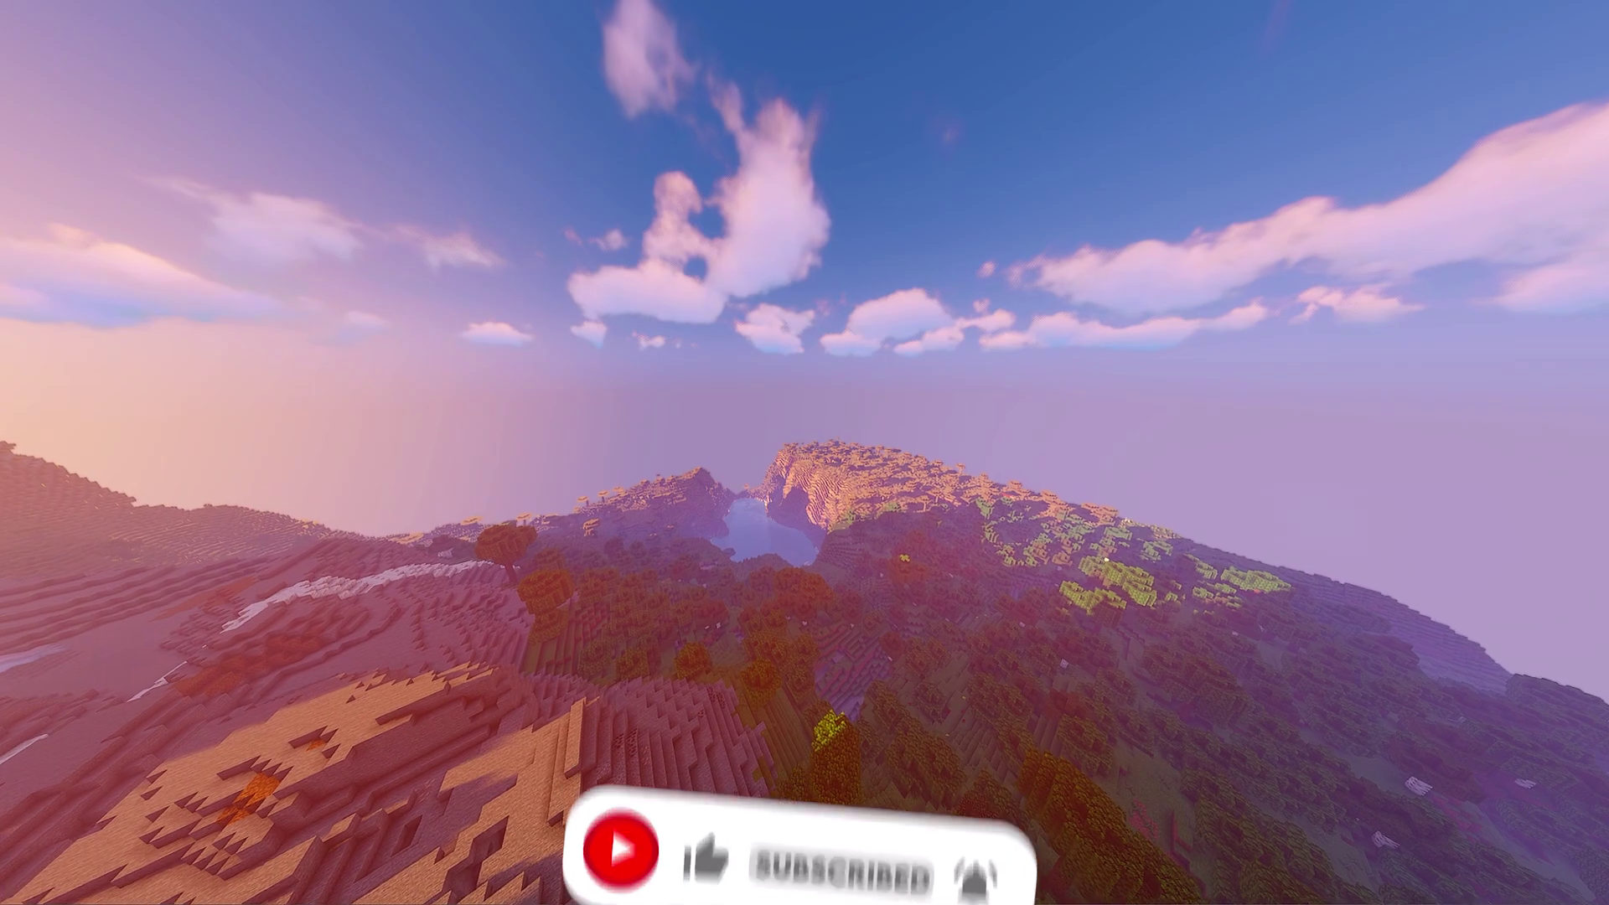